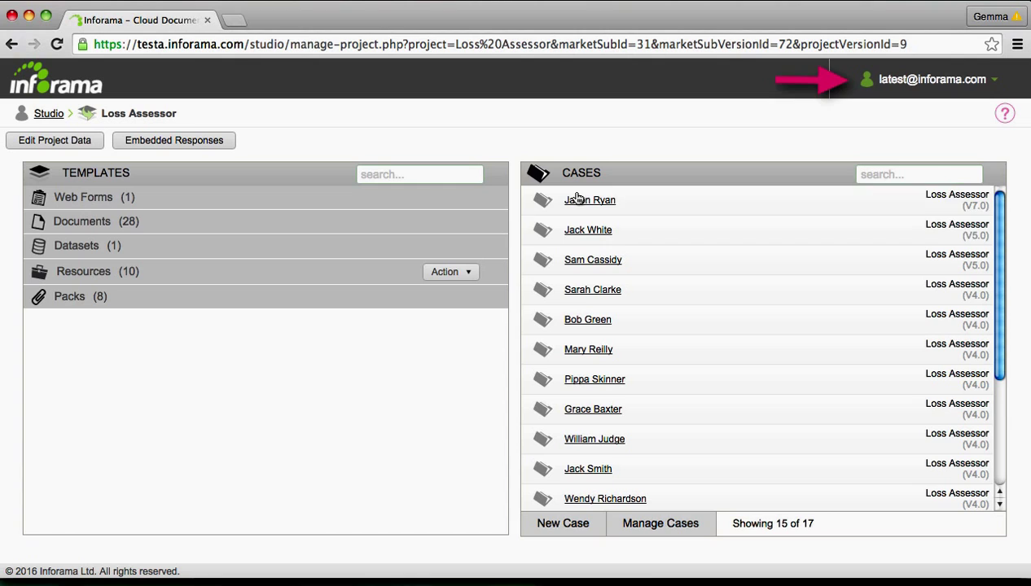
{"action": "left_click", "coordinate": [548, 525]}
{"action": "type", "text": "Michelle Carso"}
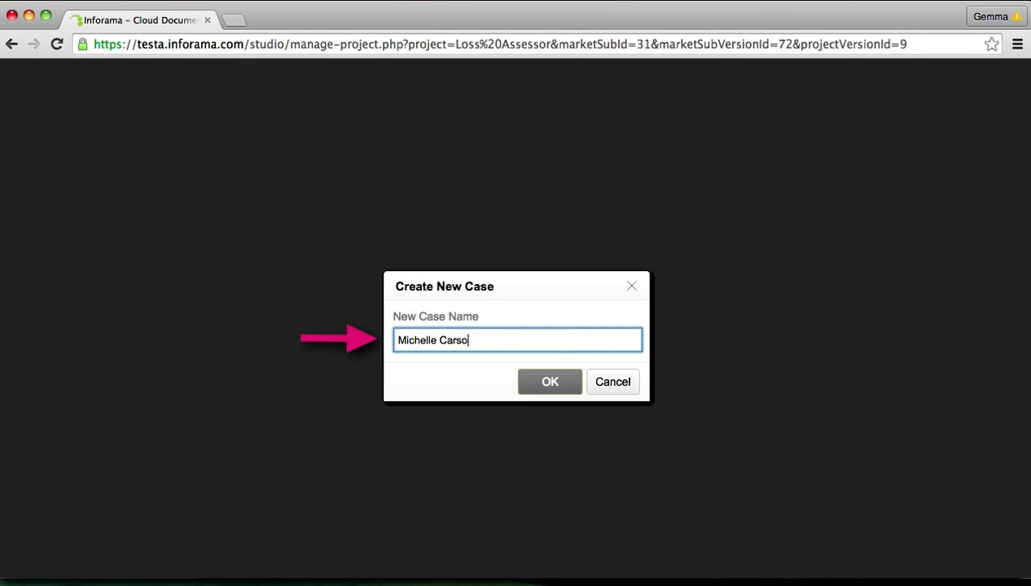
{"action": "type", "text": "n"}
{"action": "left_click", "coordinate": [533, 391]}
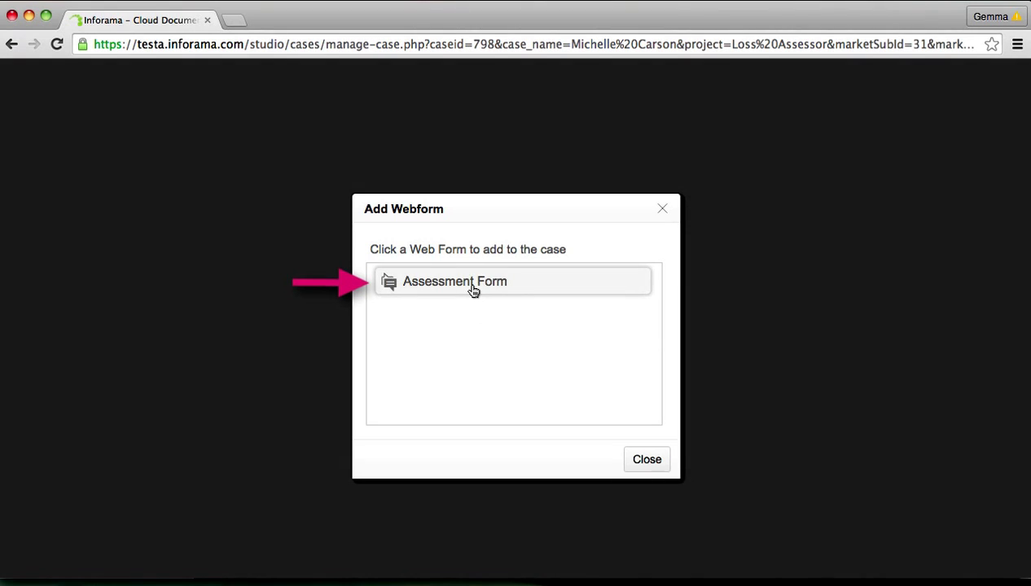
{"action": "left_click", "coordinate": [472, 290]}
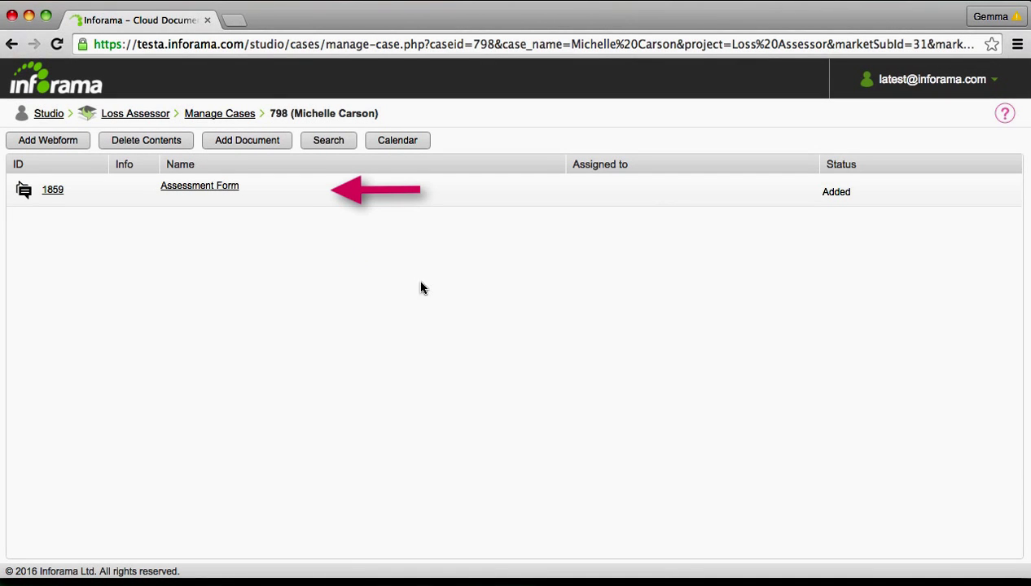
{"action": "mouse_move", "coordinate": [200, 189]}
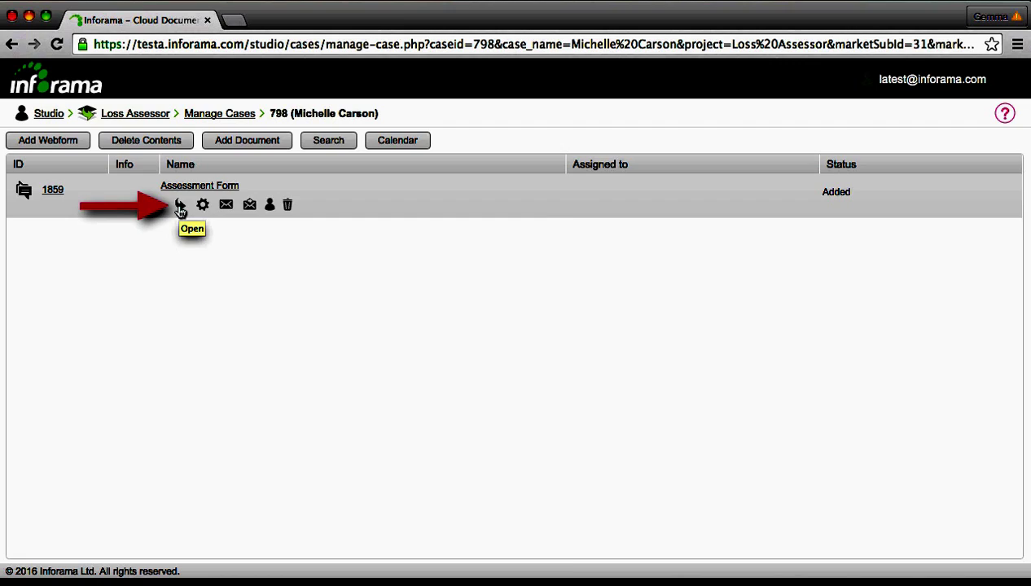
{"action": "left_click", "coordinate": [181, 210]}
{"action": "left_click", "coordinate": [176, 322]}
{"action": "type", "text": "Ms"}
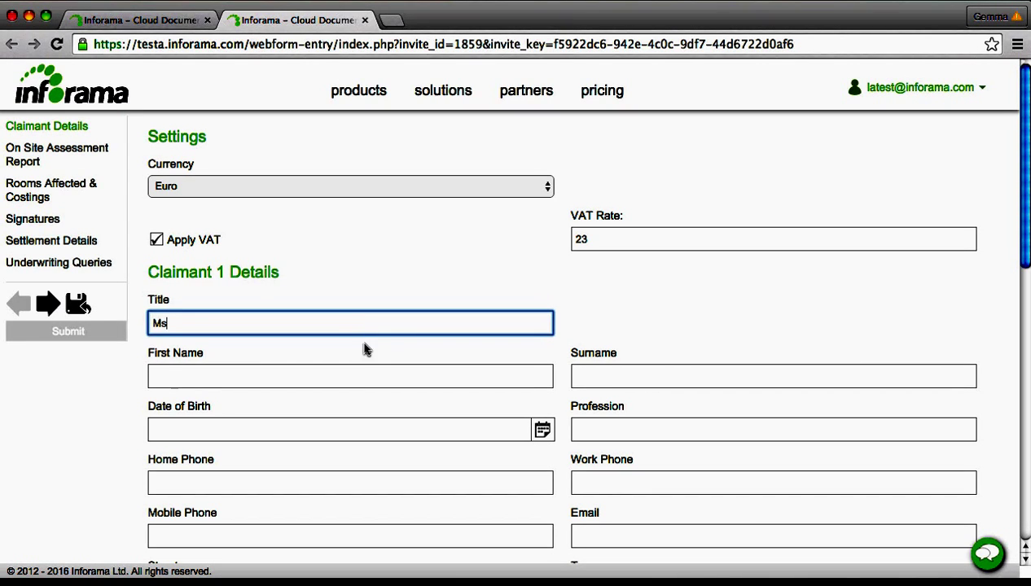
{"action": "left_click", "coordinate": [363, 372]}
{"action": "type", "text": "Michelle"}
{"action": "key", "text": "Tab"}
{"action": "type", "text": "C"}
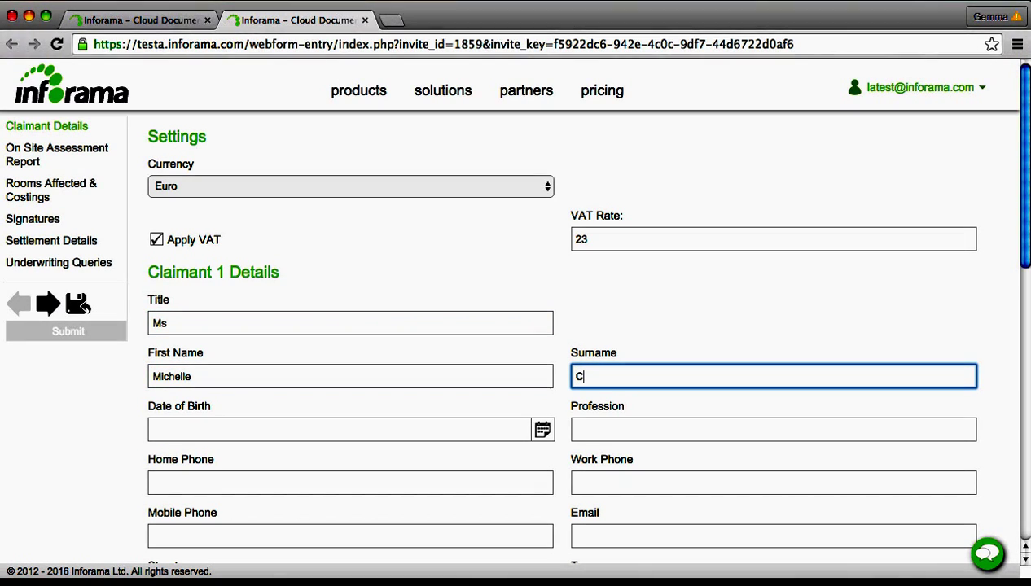
{"action": "type", "text": "arson"}
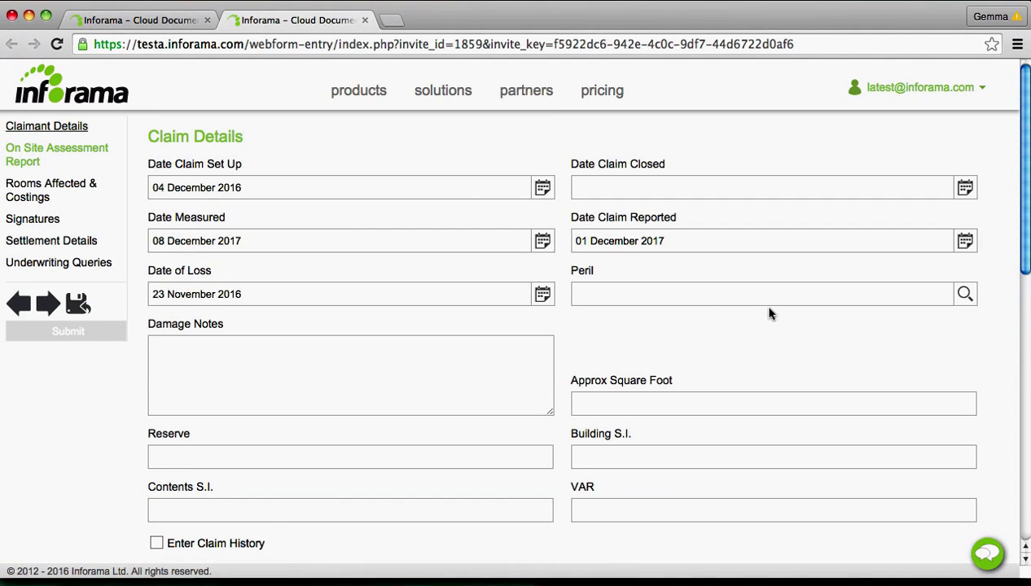
Set the peril to Flood Damage and the broker to Broker R Us, then continue to Rooms Affected & Costings.
{"action": "left_click", "coordinate": [965, 294]}
{"action": "left_click", "coordinate": [497, 340]}
{"action": "left_click", "coordinate": [544, 461]}
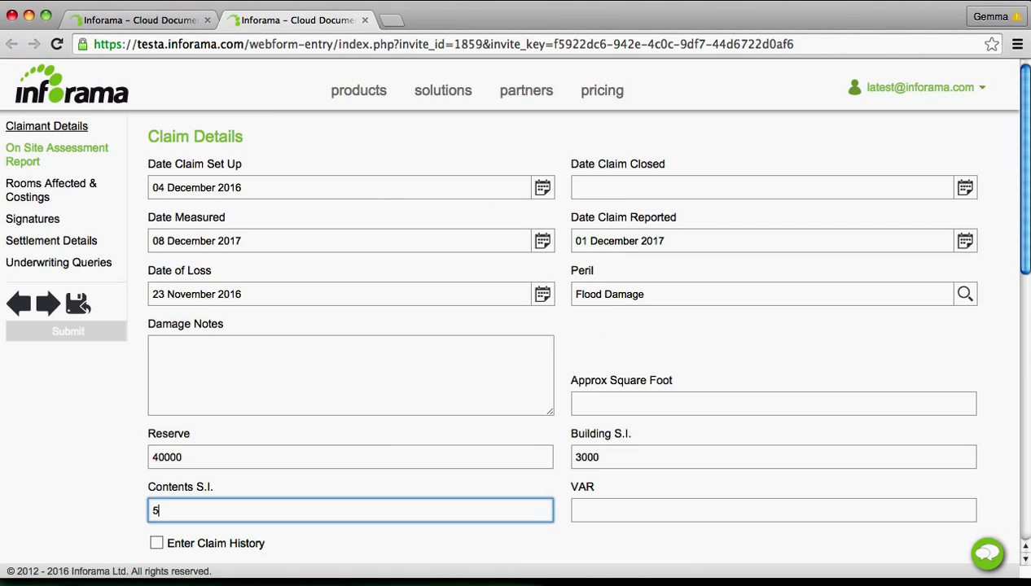
{"action": "left_click", "coordinate": [499, 273]}
{"action": "left_click", "coordinate": [552, 461]}
{"action": "left_click", "coordinate": [52, 304]}
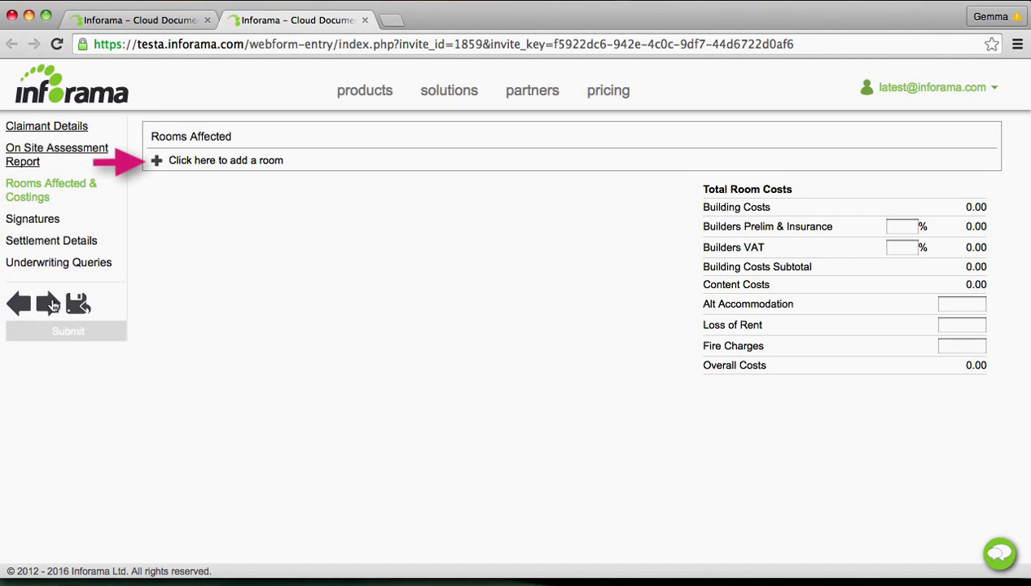
Add a new affected room named Kitchen.
{"action": "left_click", "coordinate": [157, 162]}
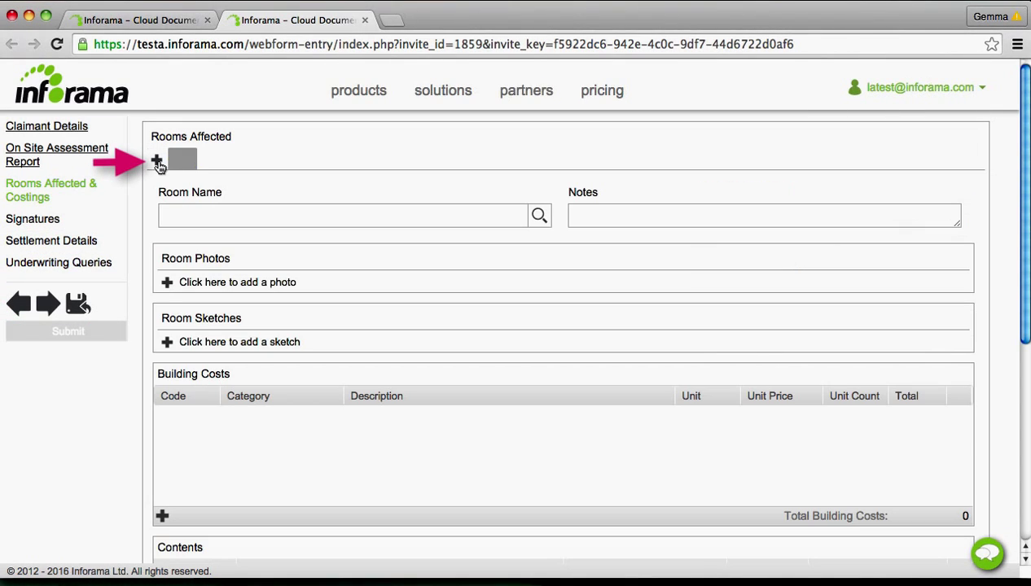
{"action": "left_click", "coordinate": [539, 217]}
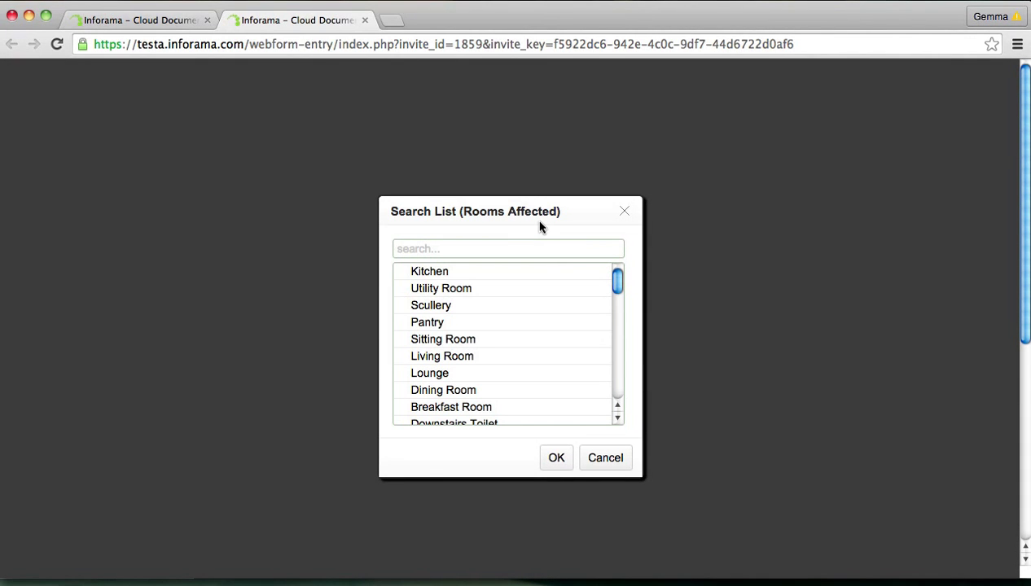
{"action": "left_click", "coordinate": [541, 277]}
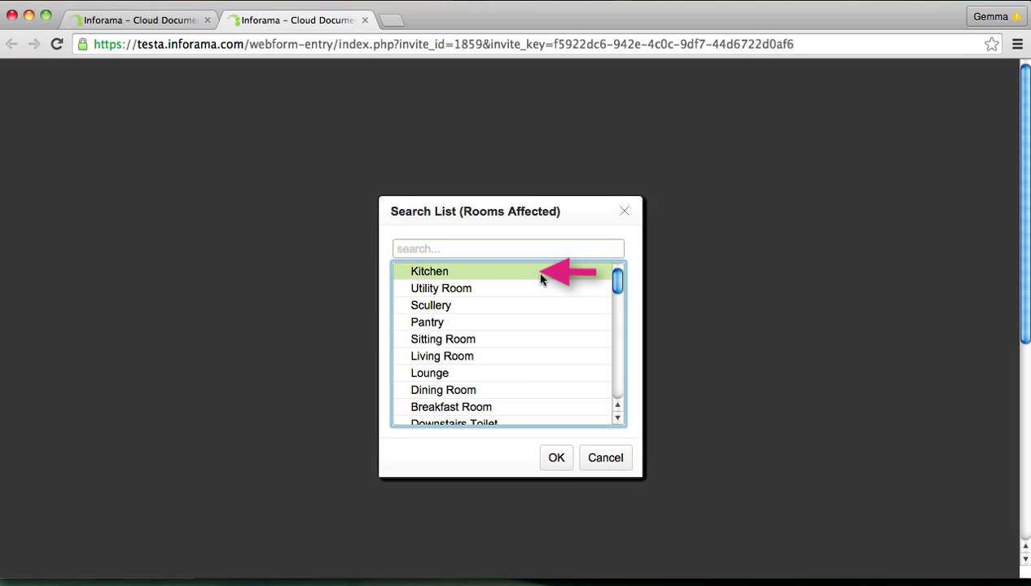
{"action": "left_click", "coordinate": [557, 459]}
{"action": "type", "text": "Badly flood damage etc. etc. etc."}
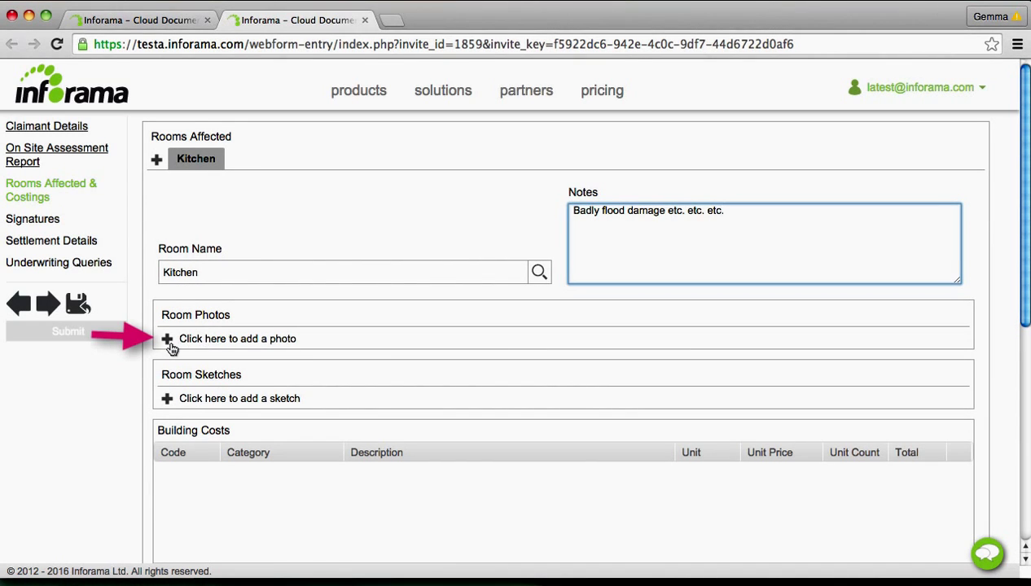
Attach kitchen 2.jpg as a photo and floor_plan_sketch.jpg as a From Photo sketch.
{"action": "left_click", "coordinate": [169, 342]}
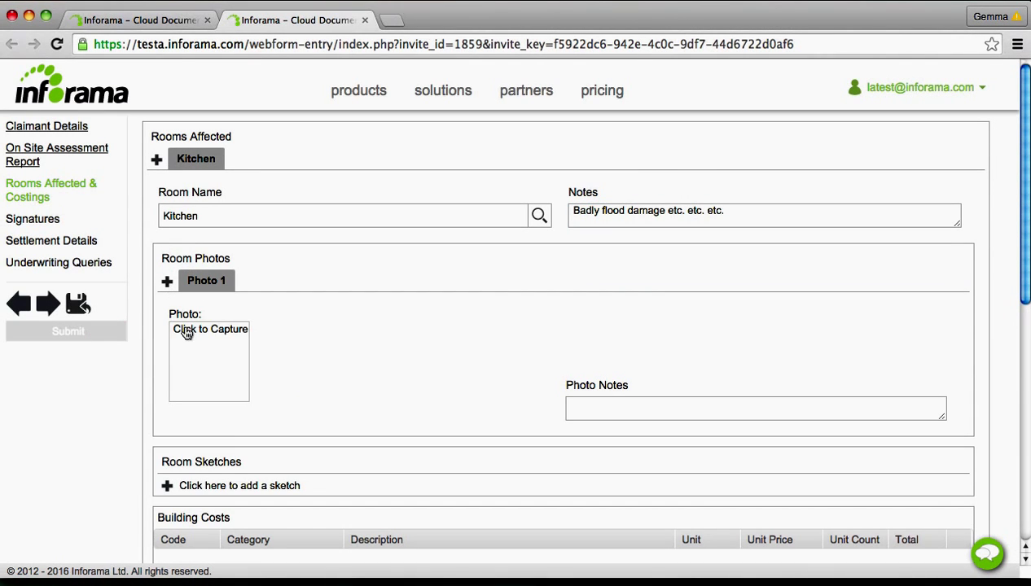
{"action": "left_click", "coordinate": [198, 358]}
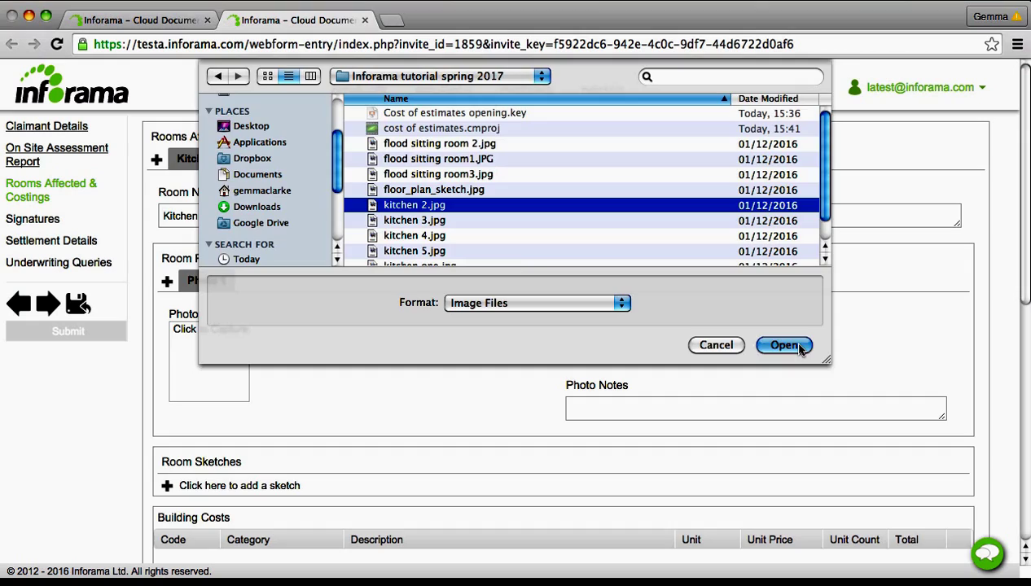
{"action": "left_click", "coordinate": [166, 352]}
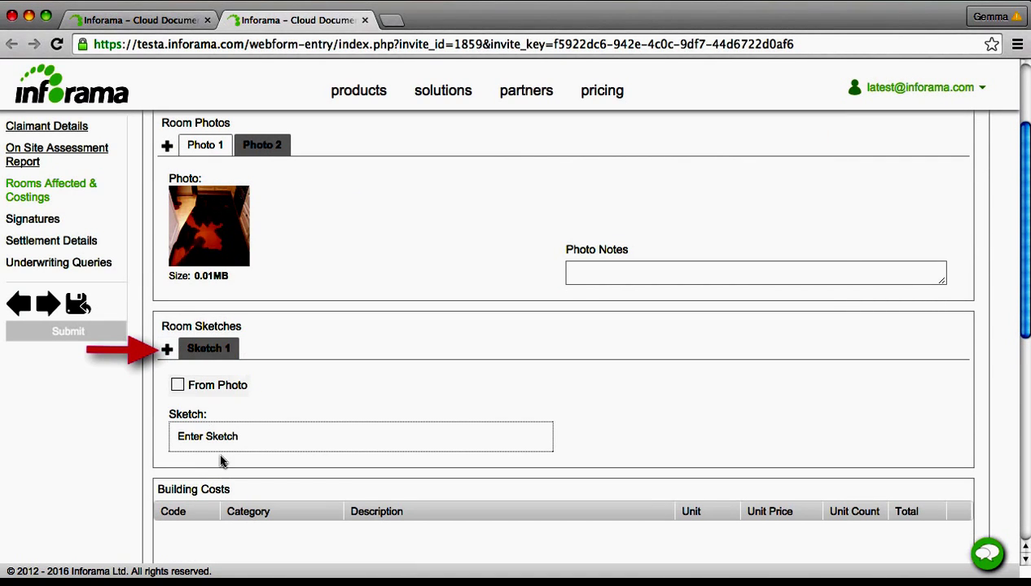
{"action": "left_click", "coordinate": [178, 385]}
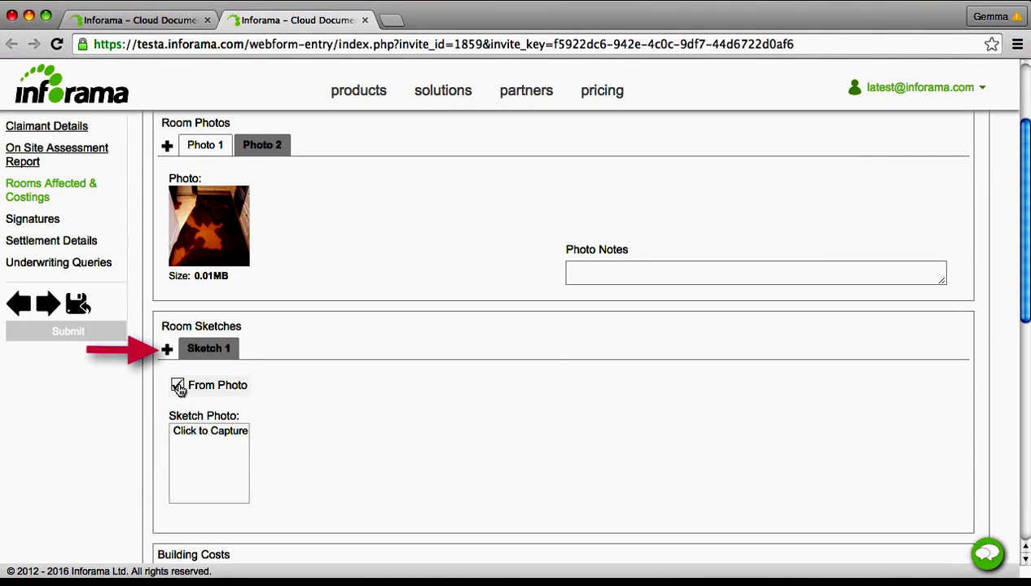
{"action": "left_click", "coordinate": [207, 453]}
{"action": "left_click", "coordinate": [480, 191]}
{"action": "left_click", "coordinate": [777, 345]}
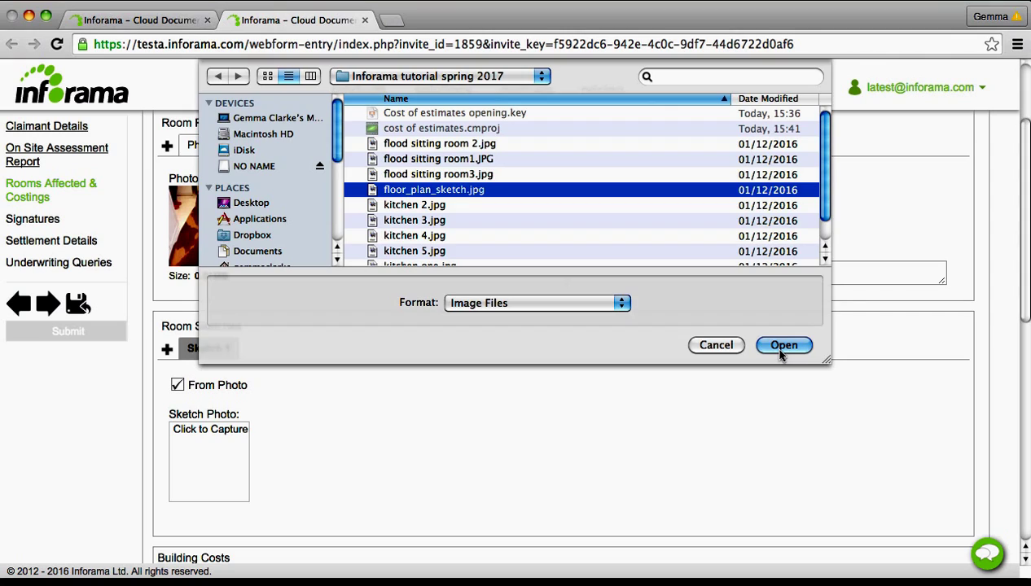
{"action": "scroll", "coordinate": [766, 352], "scroll_direction": "down", "scroll_amount": 2}
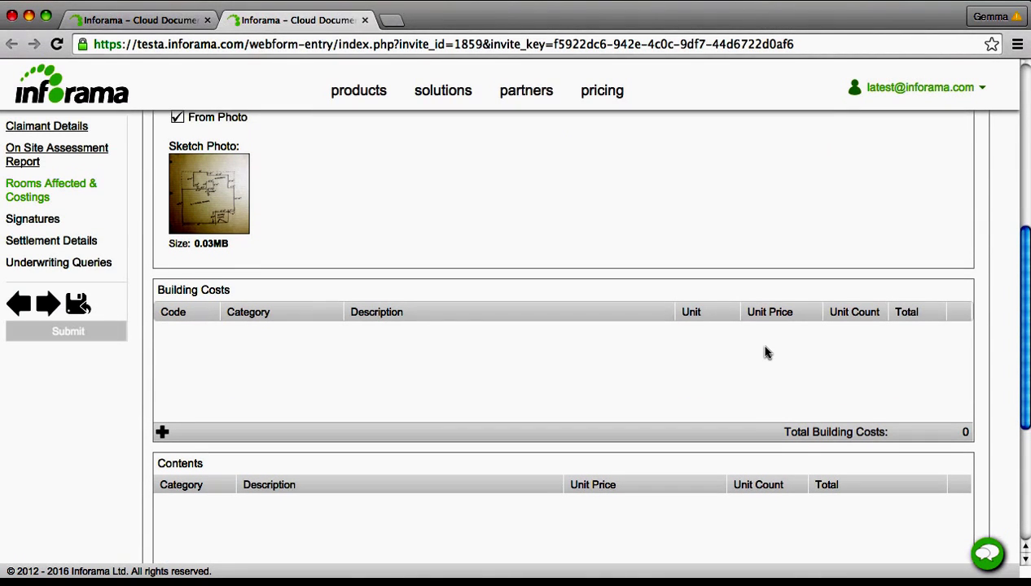
Open the building cost item list filtered to Insulation, Flooring and Walls.
{"action": "scroll", "coordinate": [766, 352], "scroll_direction": "down", "scroll_amount": 2}
{"action": "scroll", "coordinate": [765, 352], "scroll_direction": "down", "scroll_amount": 1}
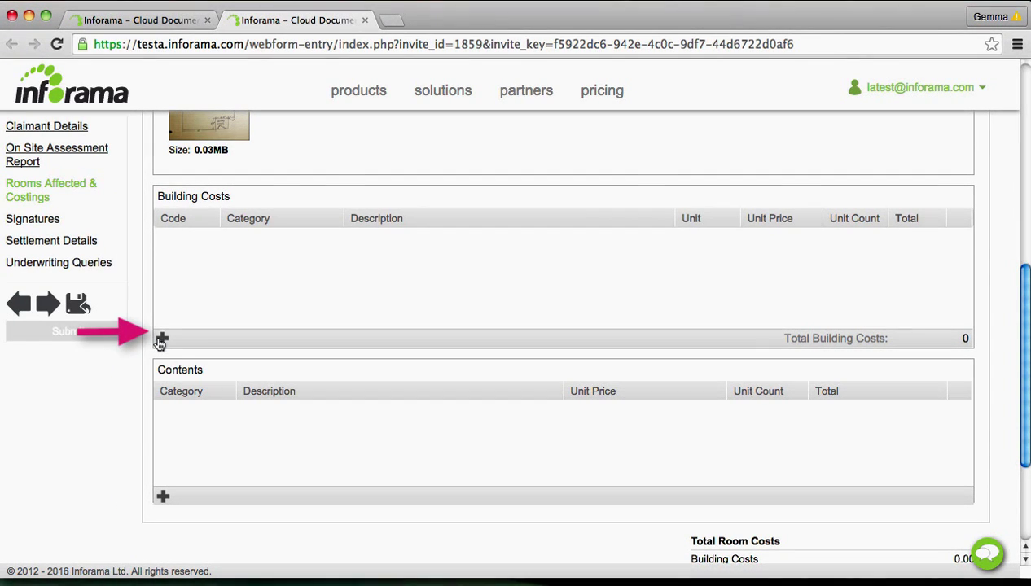
{"action": "left_click", "coordinate": [162, 338]}
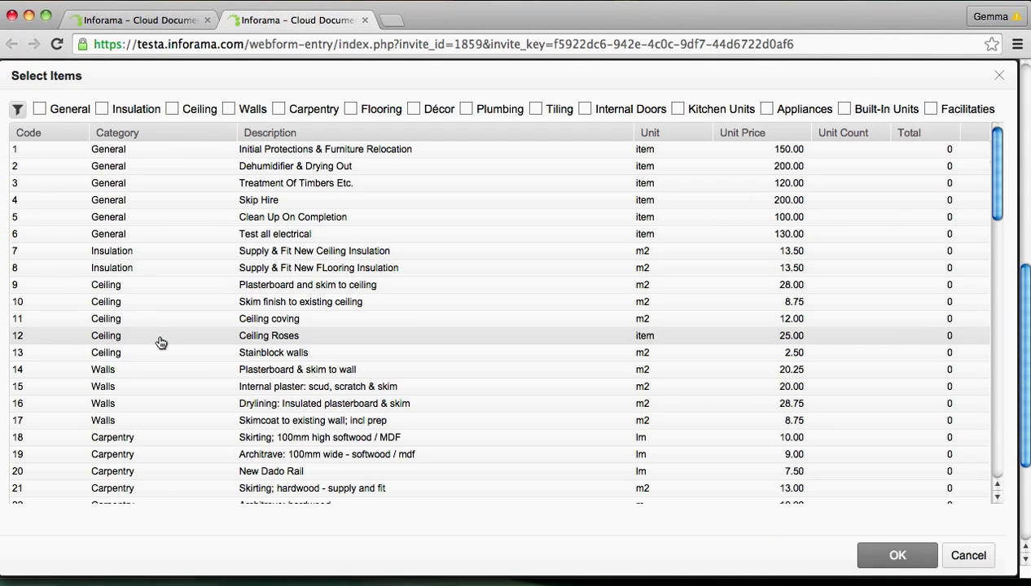
{"action": "left_click", "coordinate": [147, 113]}
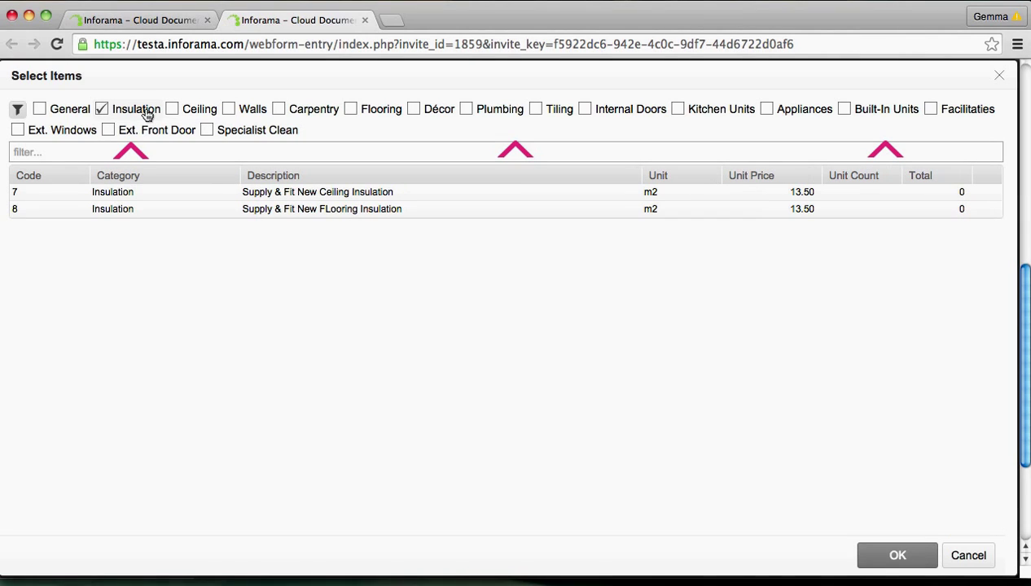
{"action": "left_click", "coordinate": [350, 111]}
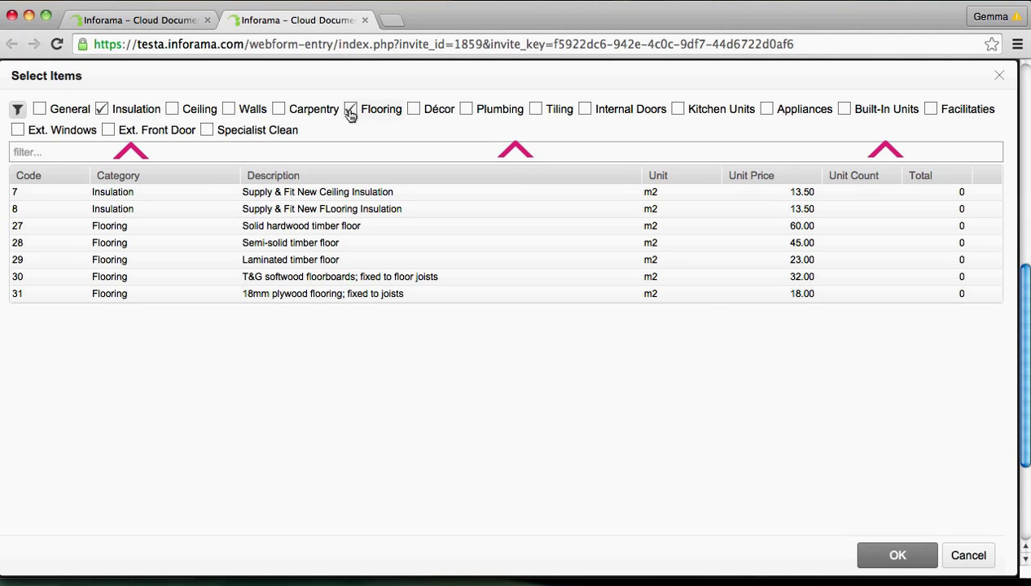
{"action": "left_click", "coordinate": [230, 110]}
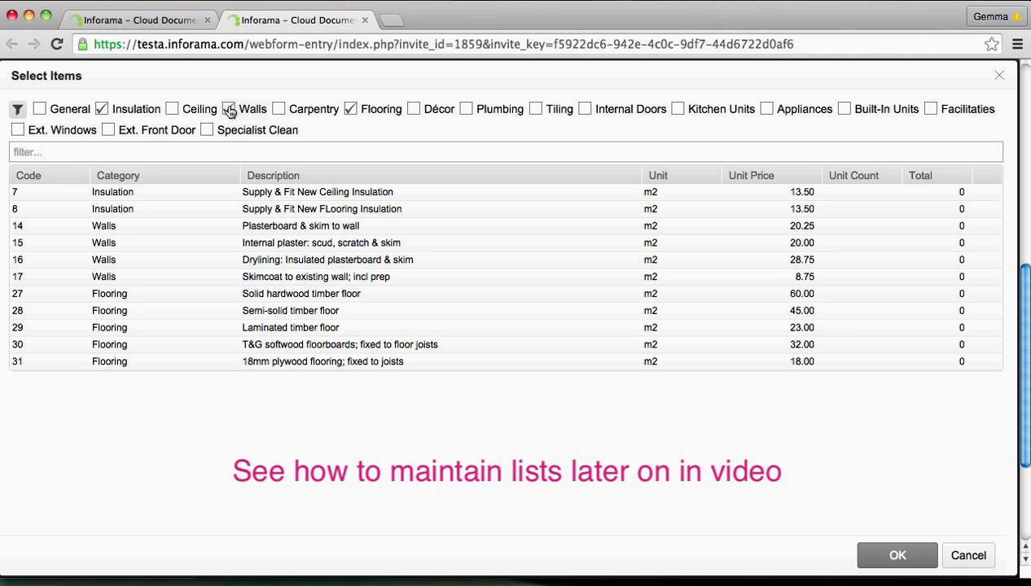
Select ceiling insulation, floor insulation, plasterboard & skim, internal plaster, drylining and skimcoat items.
{"action": "left_click", "coordinate": [233, 151]}
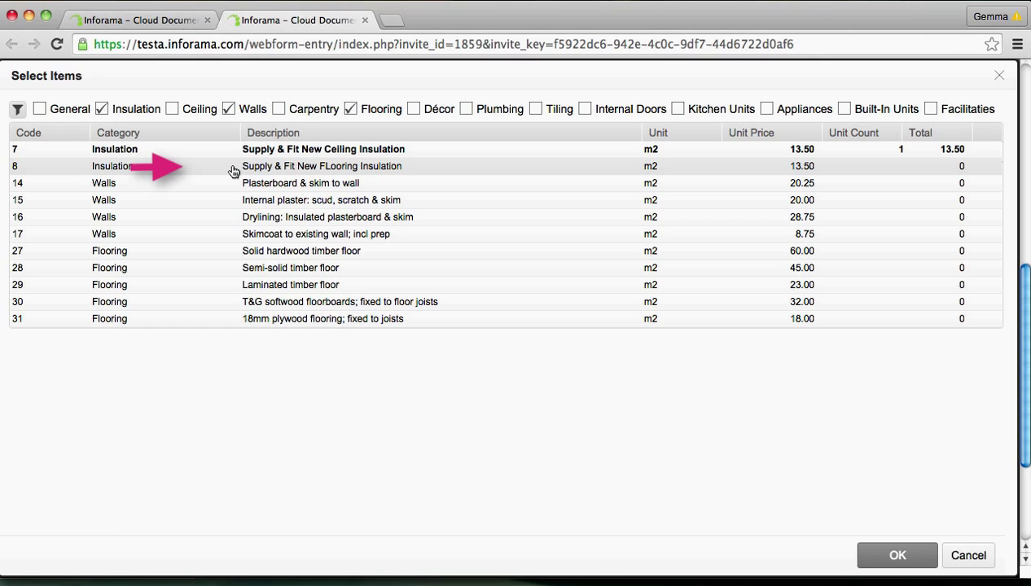
{"action": "left_click", "coordinate": [233, 171]}
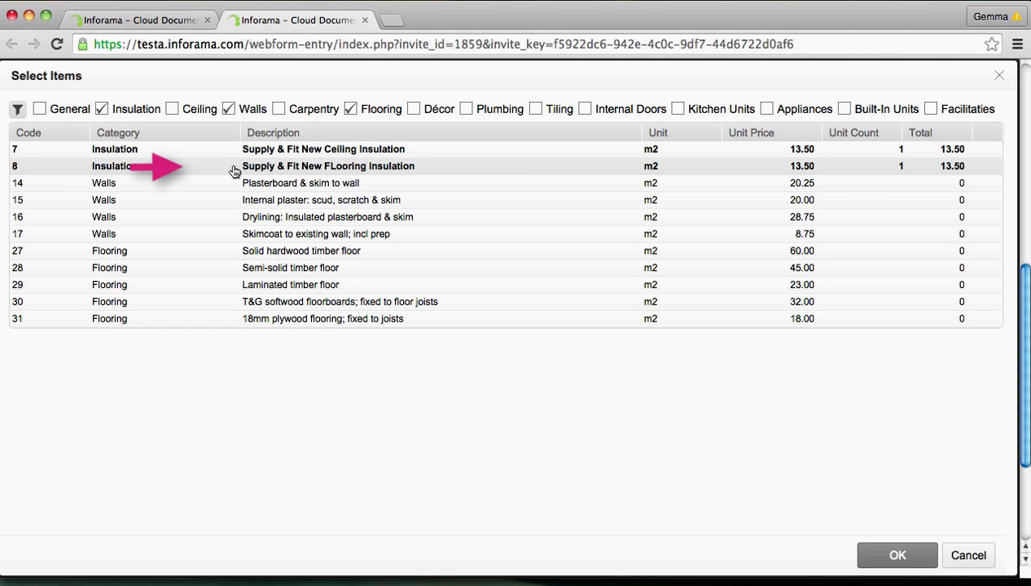
{"action": "left_click", "coordinate": [232, 189]}
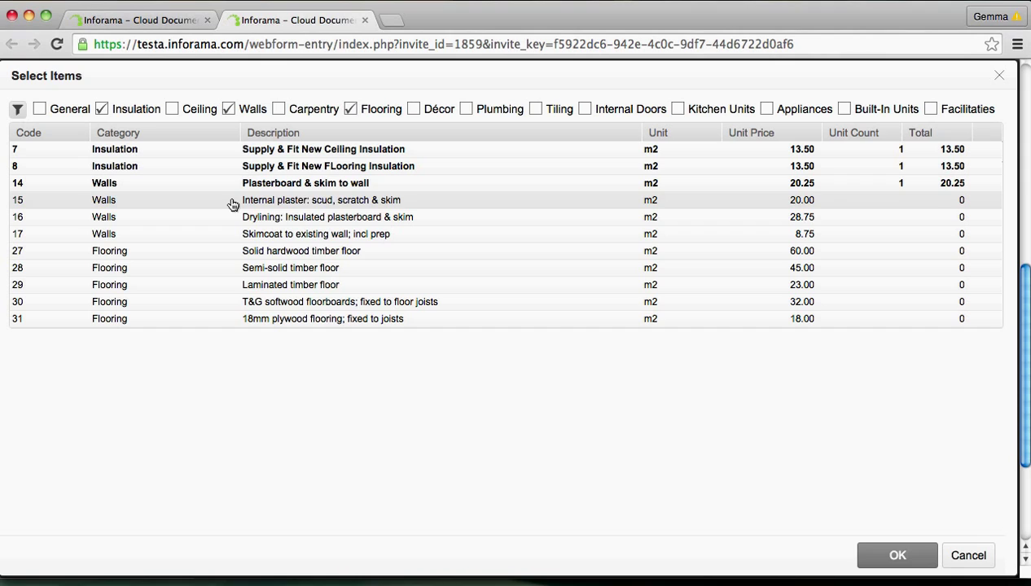
{"action": "left_click", "coordinate": [232, 203]}
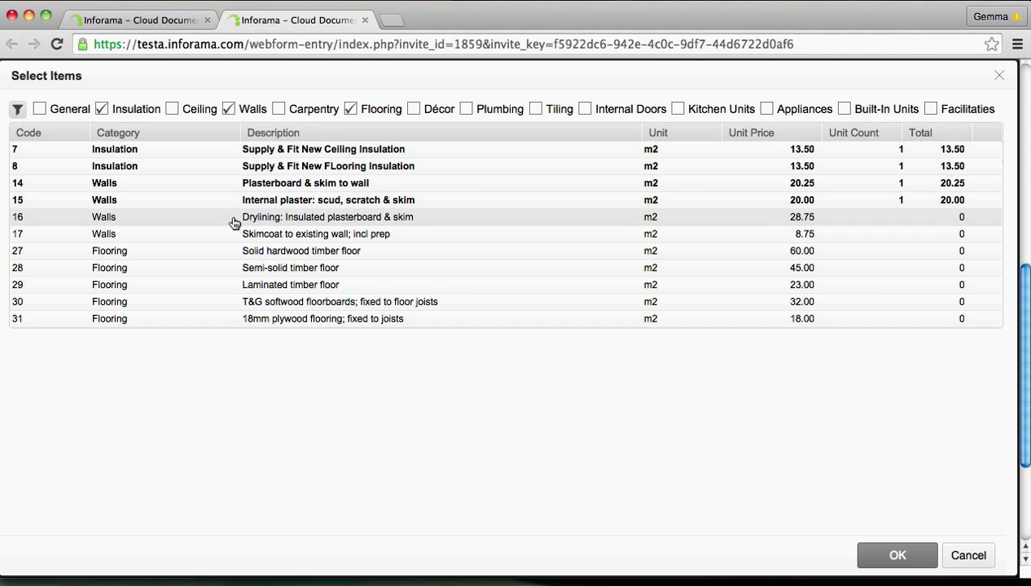
{"action": "left_click", "coordinate": [234, 221]}
{"action": "left_click", "coordinate": [235, 238]}
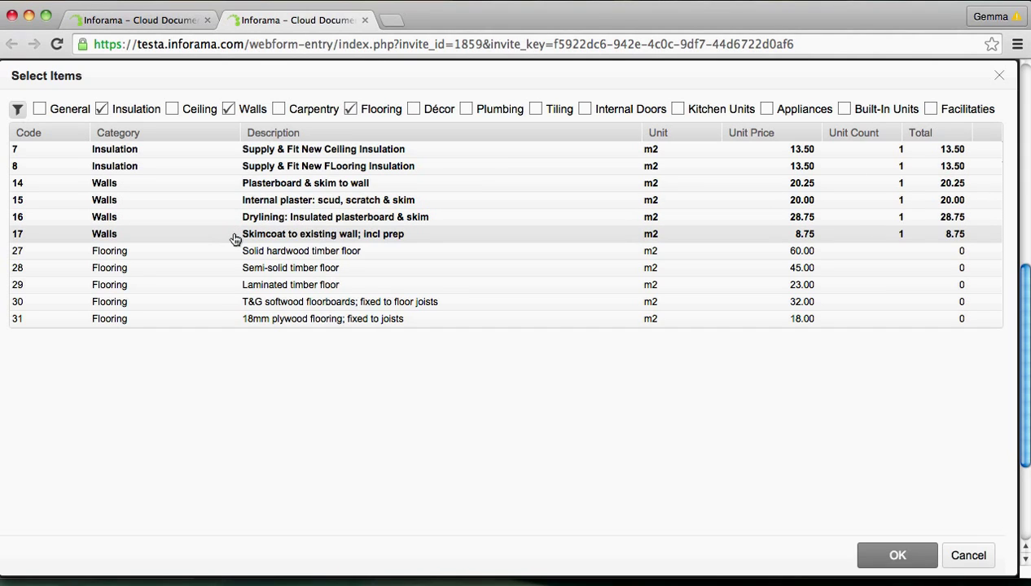
Set unit counts to 12 for Skimcoat and 23 for Internal plaster.
{"action": "left_click", "coordinate": [900, 235]}
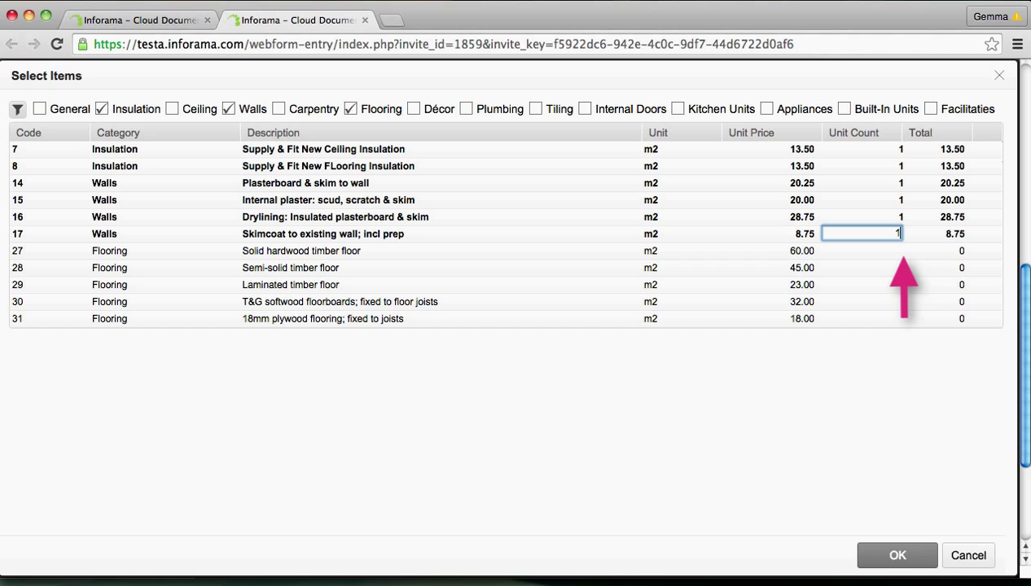
{"action": "type", "text": "2"}
{"action": "key", "text": "Return"}
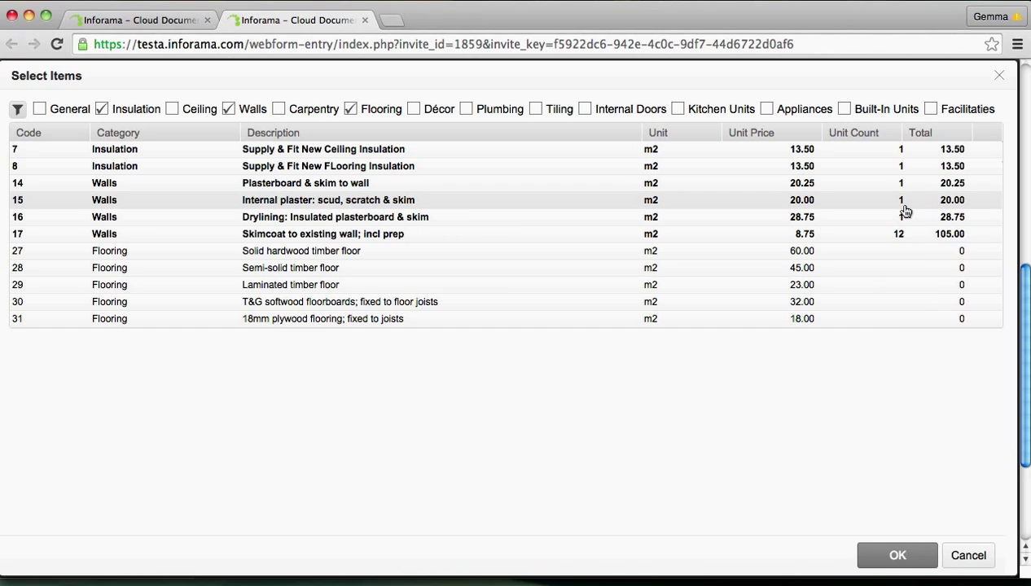
{"action": "left_click", "coordinate": [903, 204]}
{"action": "type", "text": "23"}
Set unit prices: ceiling insulation 26, floor insulation 45.50, plasterboard 23.25.
{"action": "left_click", "coordinate": [811, 151]}
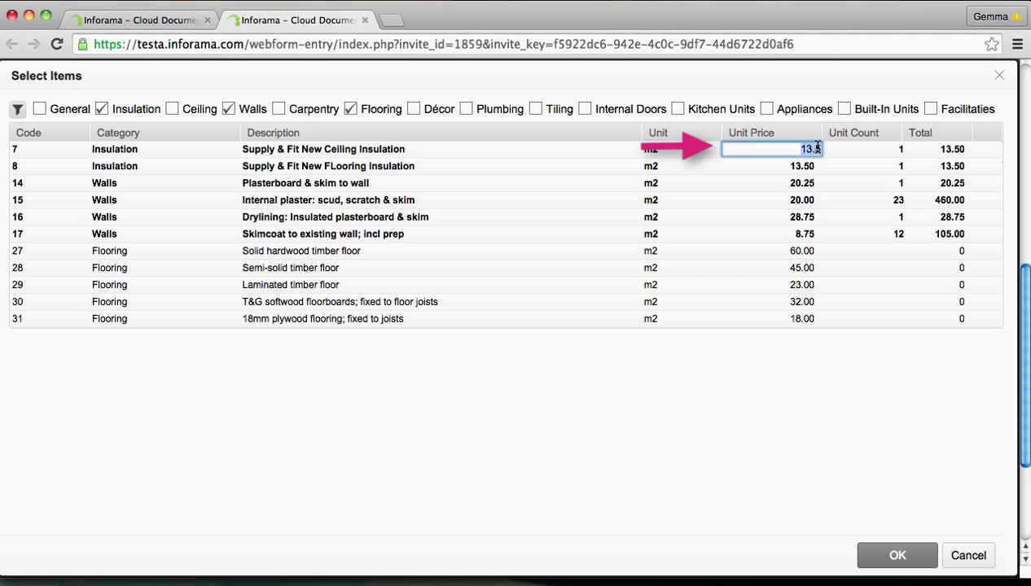
{"action": "left_click", "coordinate": [819, 149]}
{"action": "key", "text": "BackSpace"}
{"action": "key", "text": "BackSpace"}
{"action": "key", "text": "BackSpace"}
{"action": "type", "text": "26"}
{"action": "left_click", "coordinate": [812, 165]}
{"action": "type", "text": "45.5"}
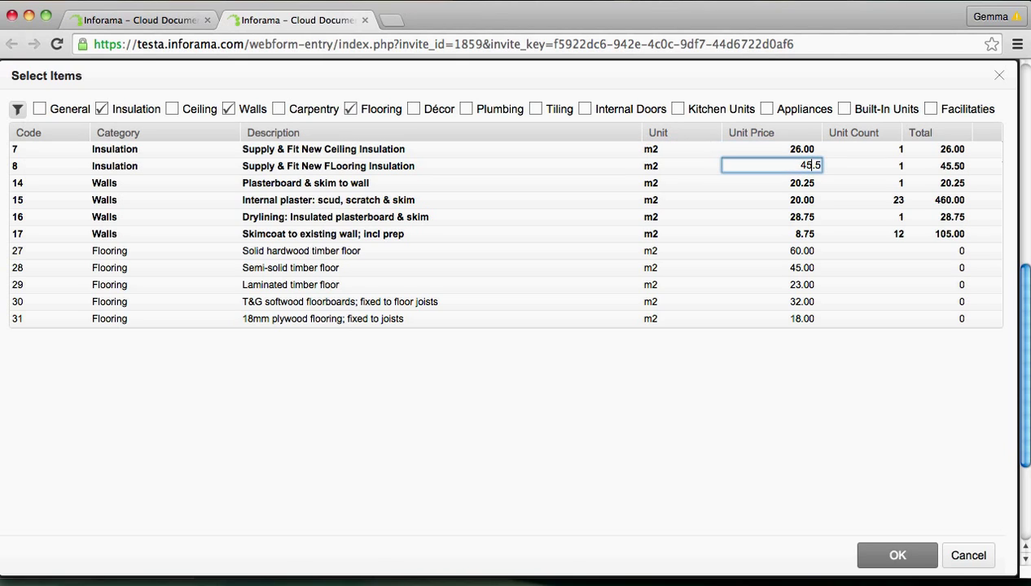
{"action": "left_click", "coordinate": [812, 182]}
{"action": "type", "text": "23.25"}
{"action": "left_click", "coordinate": [628, 241]}
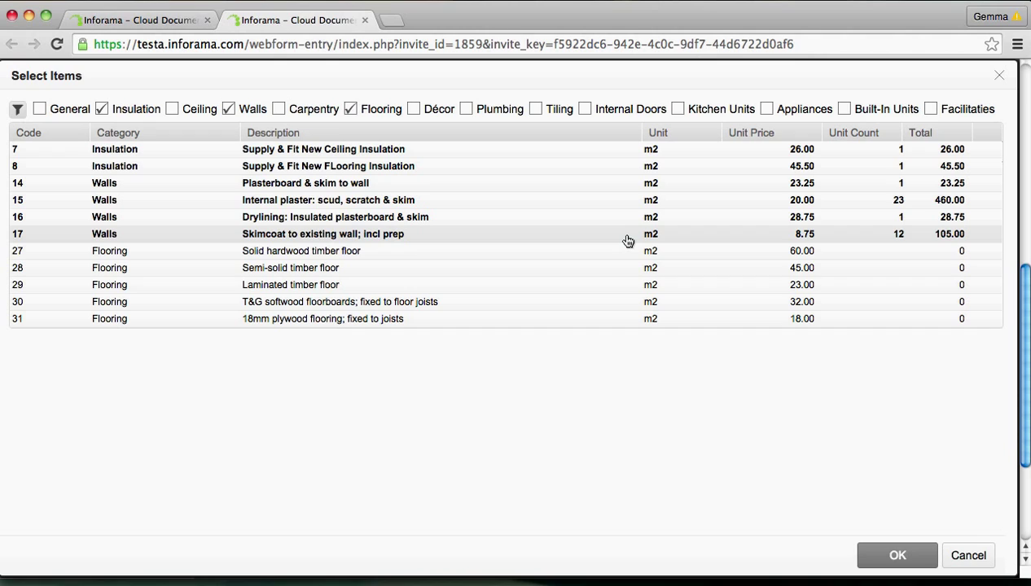
Deselect Skimcoat and Drylining and add the remaining four items to Building Costs.
{"action": "left_click", "coordinate": [628, 239]}
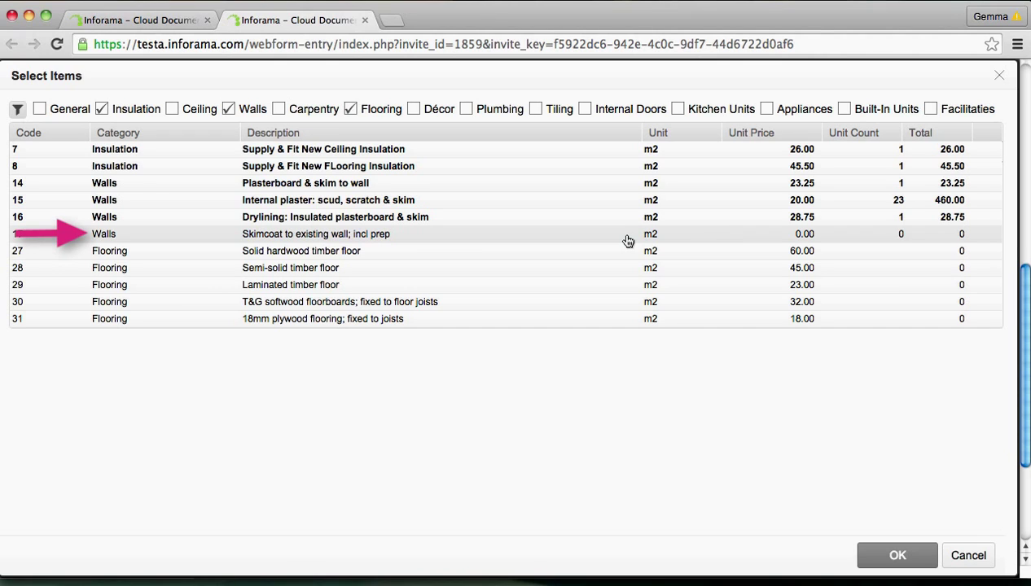
{"action": "left_click", "coordinate": [626, 222]}
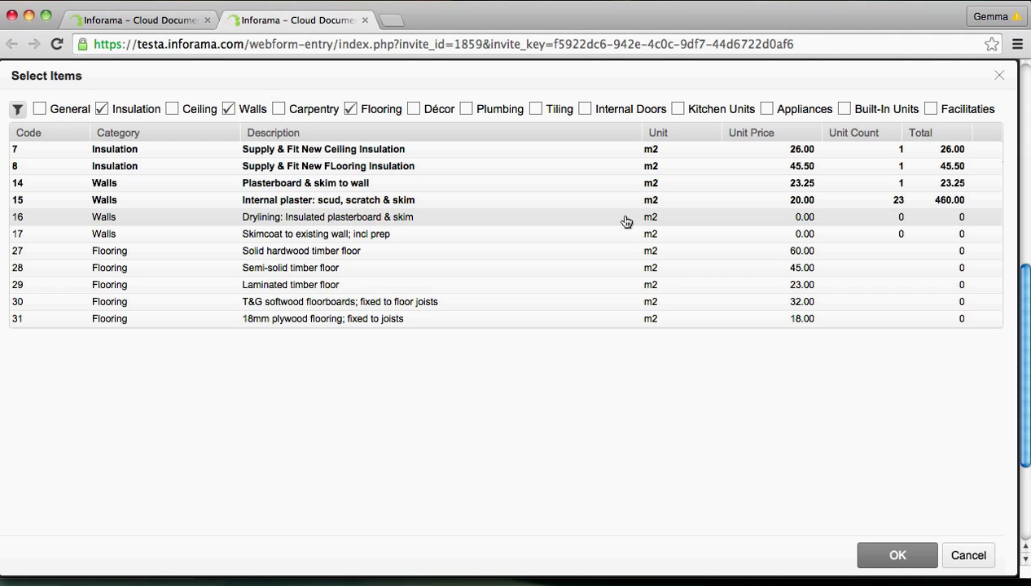
{"action": "left_click", "coordinate": [896, 557]}
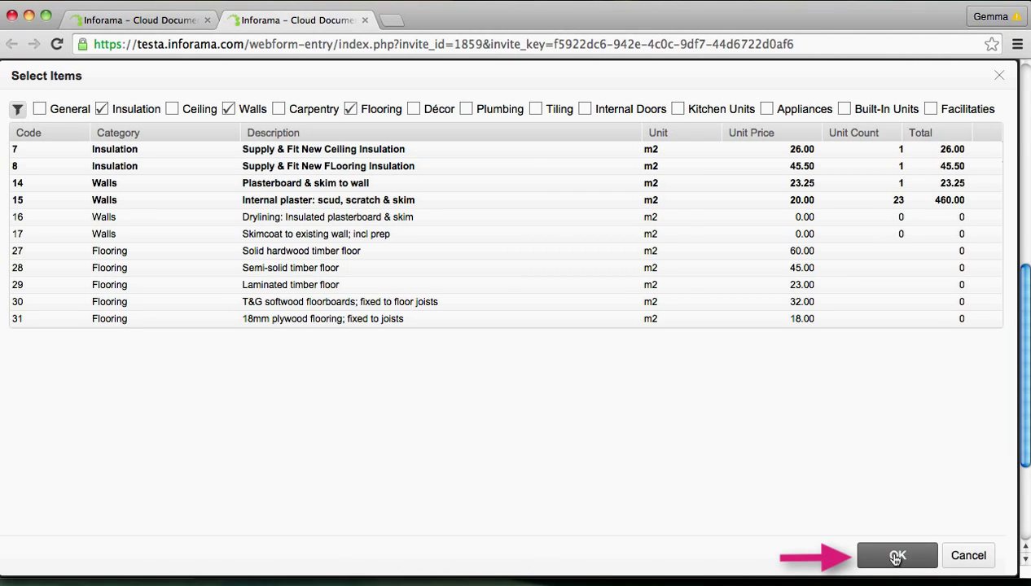
{"action": "left_click", "coordinate": [896, 557]}
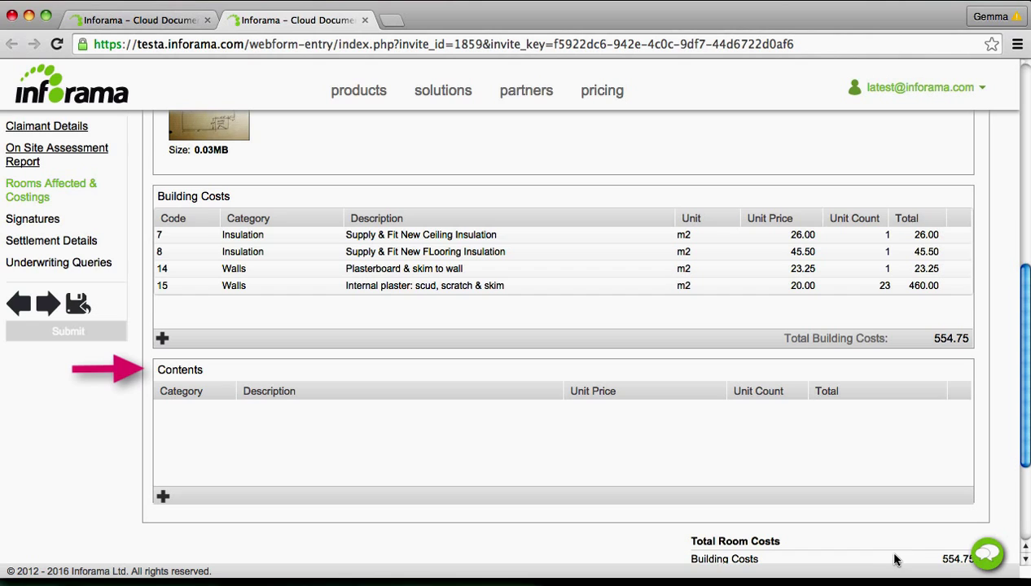
Add kitchen contents rows: Smeg cooker, table and six padded chairs.
{"action": "left_click", "coordinate": [163, 498]}
{"action": "left_click", "coordinate": [162, 498]}
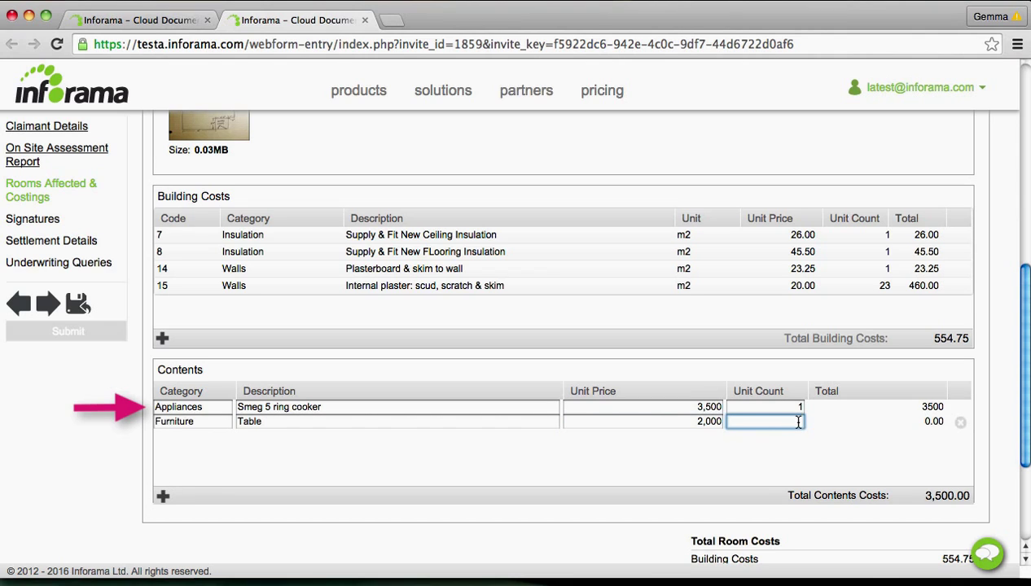
{"action": "type", "text": "1"}
{"action": "key", "text": "Tab"}
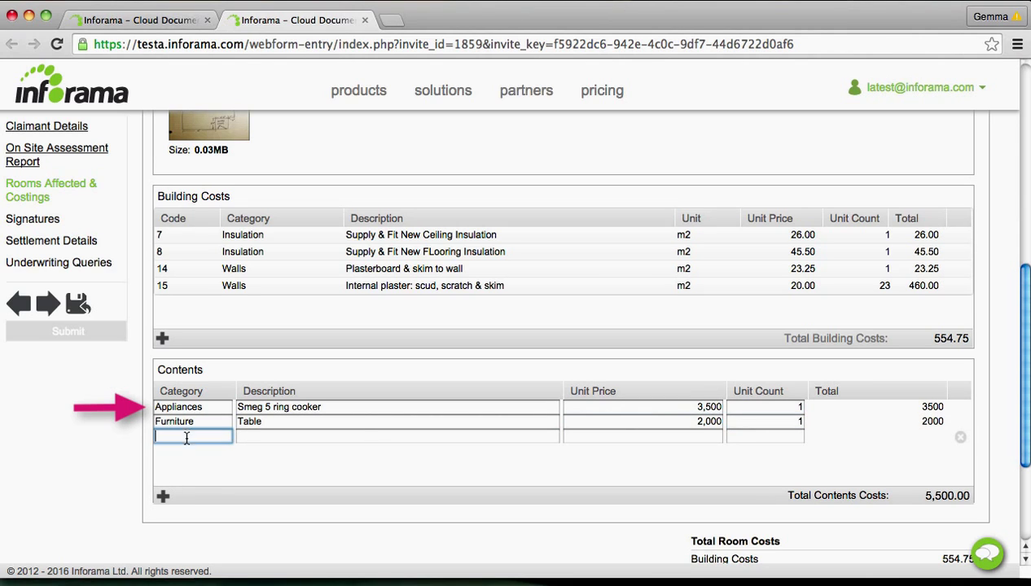
Add a new blank room and bring up its Décor building cost items.
{"action": "scroll", "coordinate": [787, 447], "scroll_direction": "down", "scroll_amount": 2}
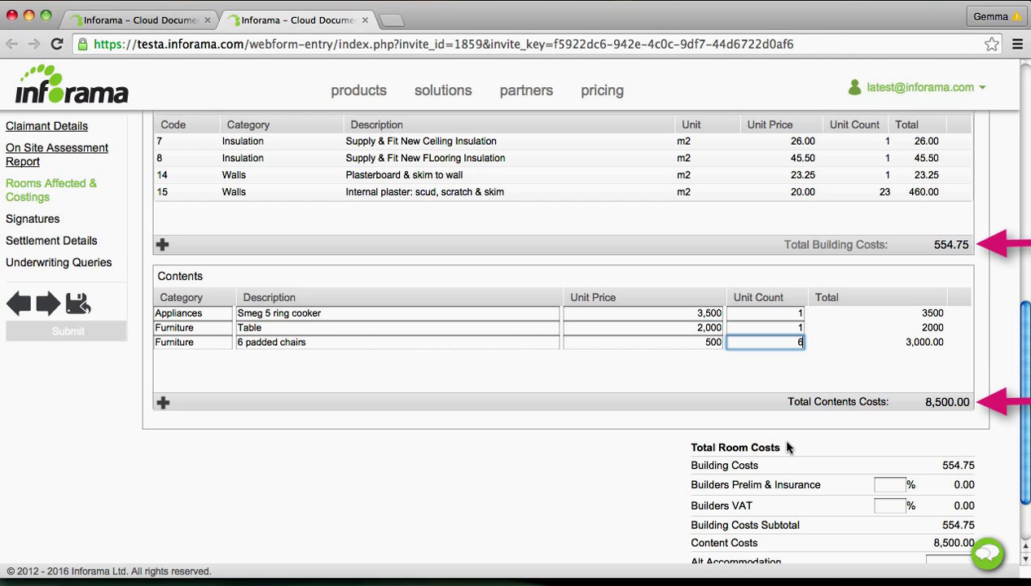
{"action": "scroll", "coordinate": [787, 448], "scroll_direction": "up", "scroll_amount": 1}
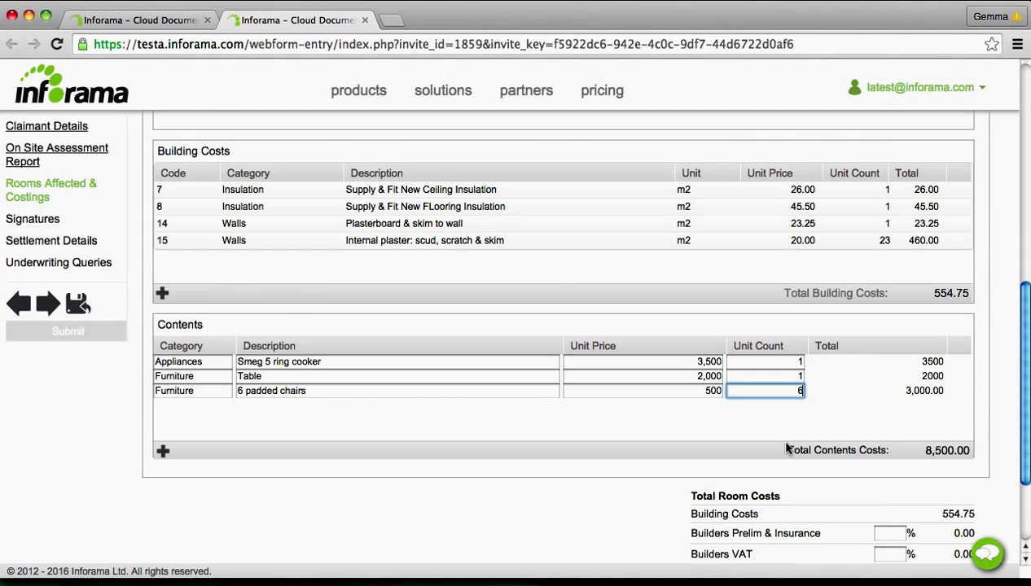
{"action": "scroll", "coordinate": [794, 415], "scroll_direction": "up", "scroll_amount": 5}
{"action": "scroll", "coordinate": [806, 366], "scroll_direction": "up", "scroll_amount": 8}
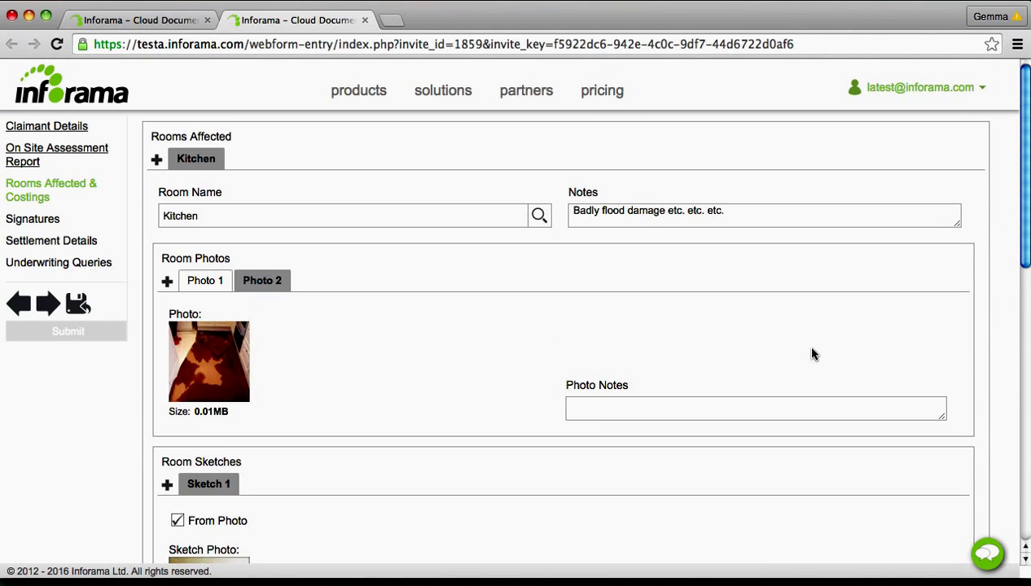
{"action": "left_click", "coordinate": [157, 160]}
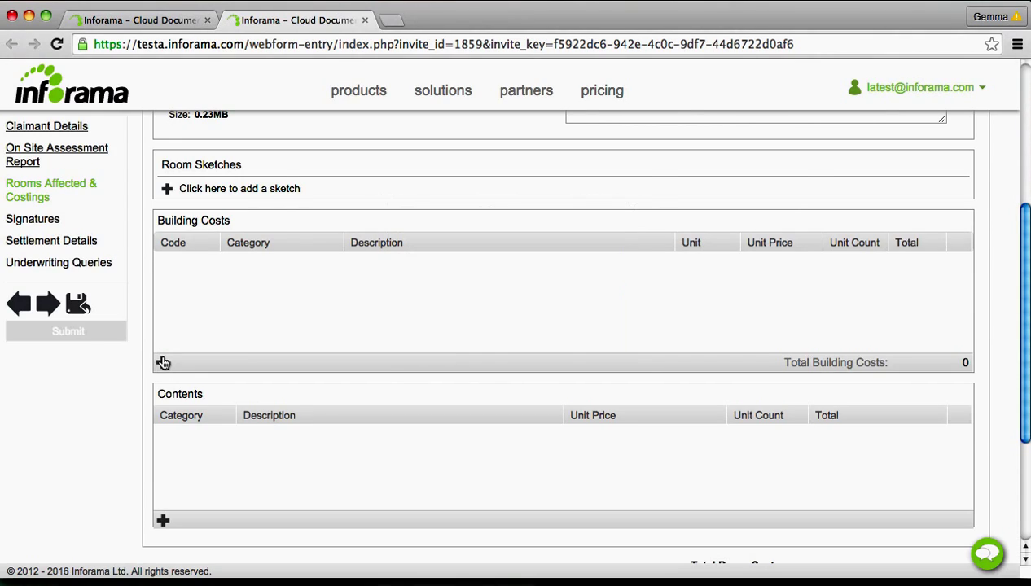
{"action": "left_click", "coordinate": [162, 362]}
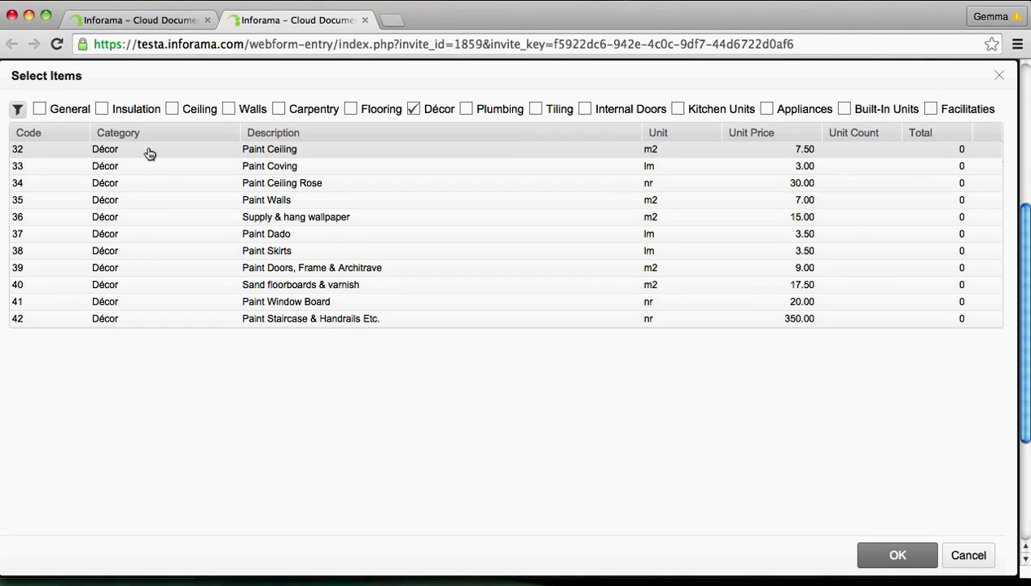
Select the seven Décor items from Paint Ceiling through Paint Skirts.
{"action": "left_click", "coordinate": [150, 154]}
{"action": "left_click", "coordinate": [149, 168]}
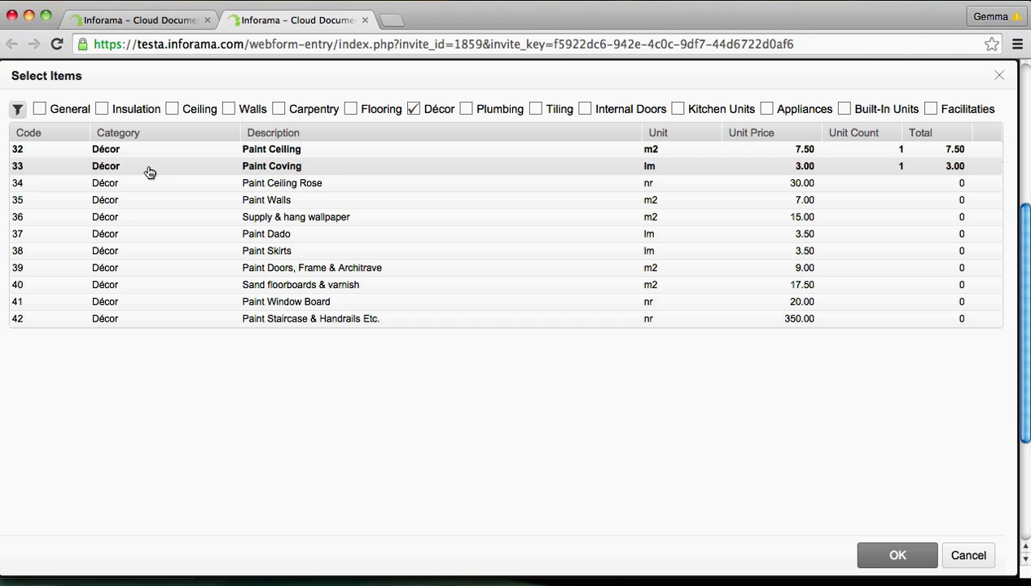
{"action": "left_click", "coordinate": [150, 188]}
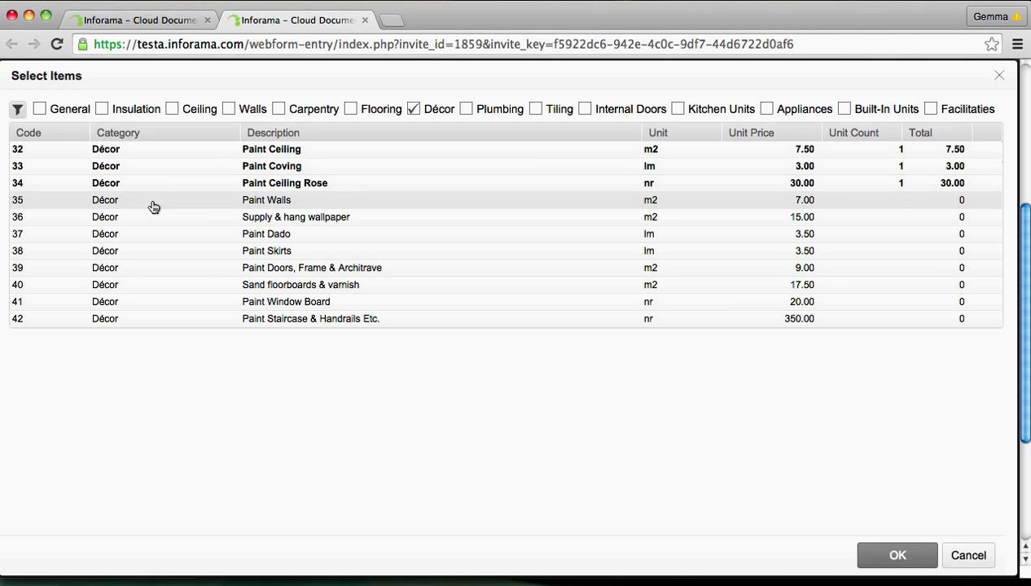
{"action": "left_click", "coordinate": [152, 202]}
{"action": "left_click", "coordinate": [154, 223]}
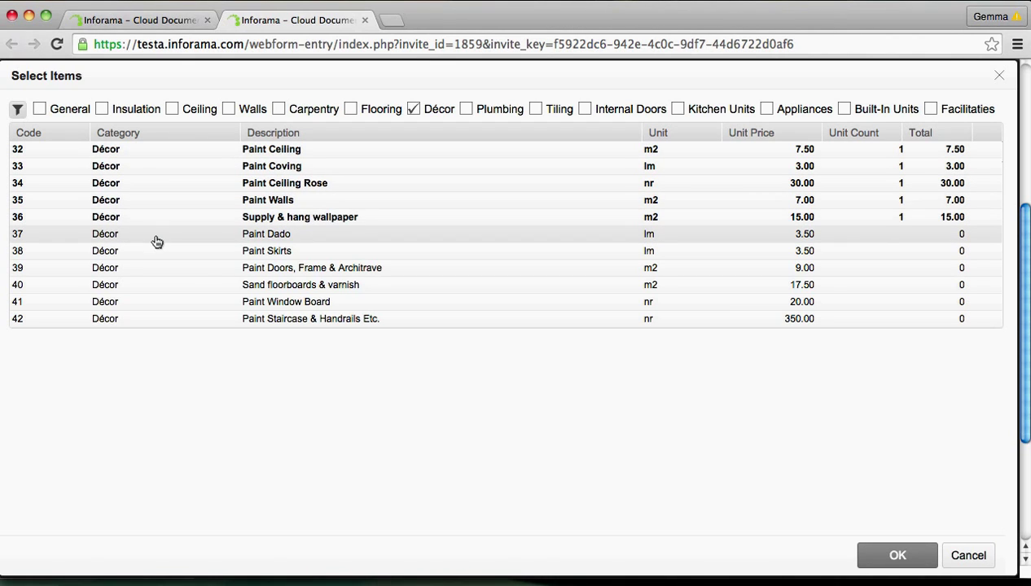
{"action": "left_click", "coordinate": [158, 236]}
{"action": "left_click", "coordinate": [159, 253]}
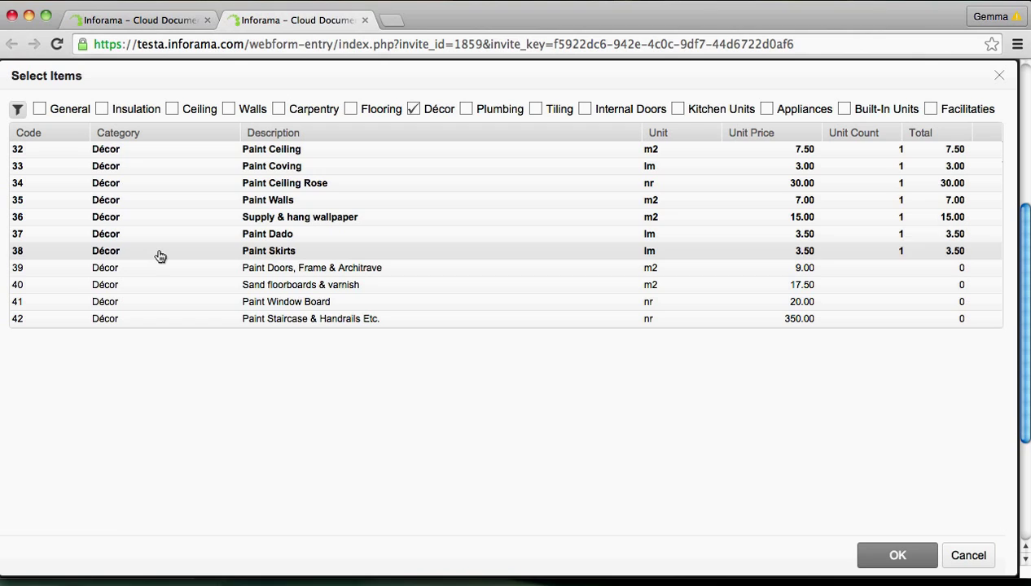
Set the Paint Skirts unit price to 1.55 and add the Décor items to Building Costs.
{"action": "double_click", "coordinate": [813, 250]}
{"action": "type", "text": "1.55"}
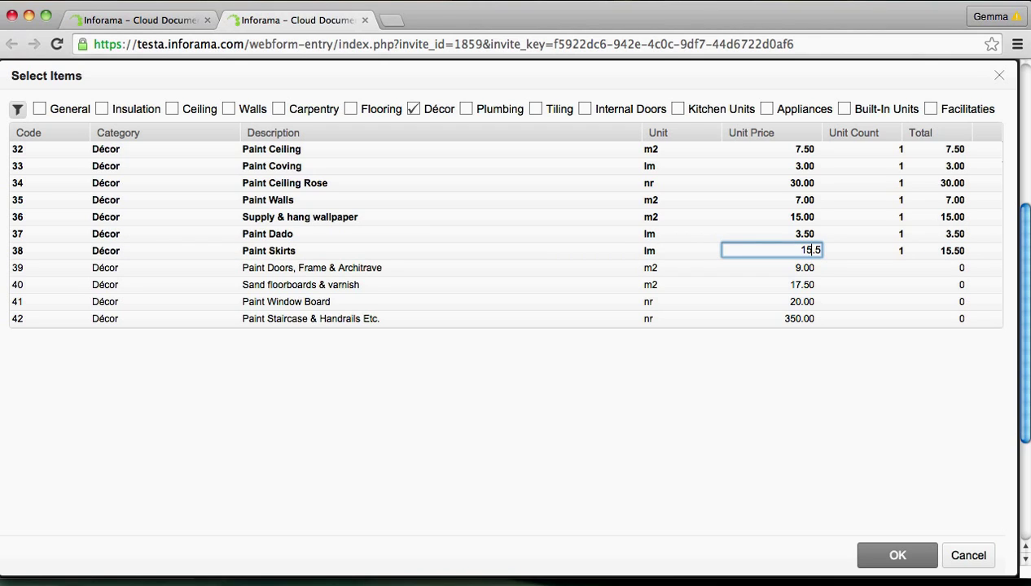
{"action": "double_click", "coordinate": [822, 267]}
{"action": "key", "text": "Down"}
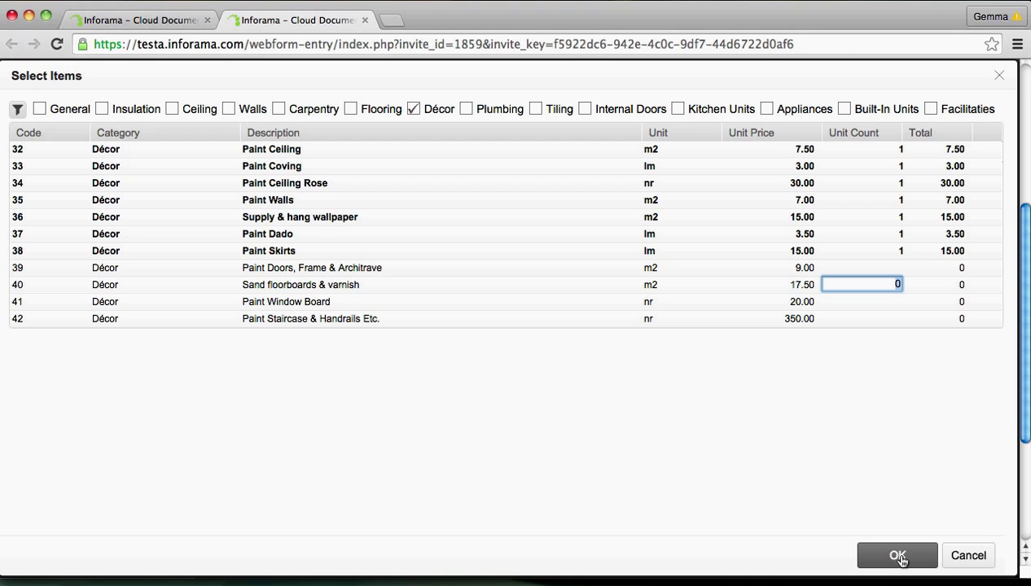
{"action": "left_click", "coordinate": [897, 556]}
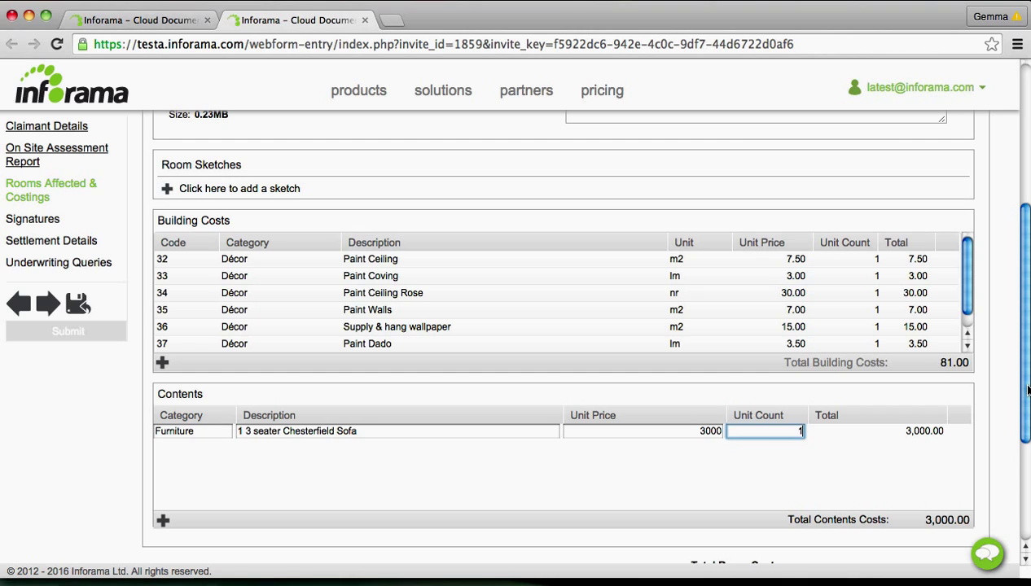
Enter 13.5% builders prelim, 23% builders VAT and 2,000 alternative accommodation.
{"action": "left_click_drag", "start_coordinate": [1028, 391], "coordinate": [1024, 415]}
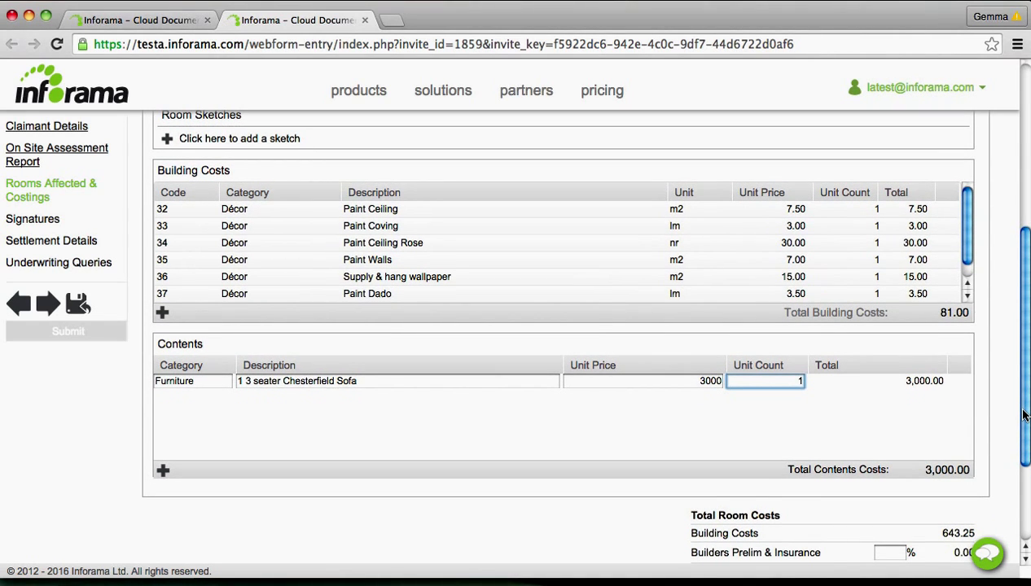
{"action": "scroll", "coordinate": [1024, 416], "scroll_direction": "down", "scroll_amount": 5}
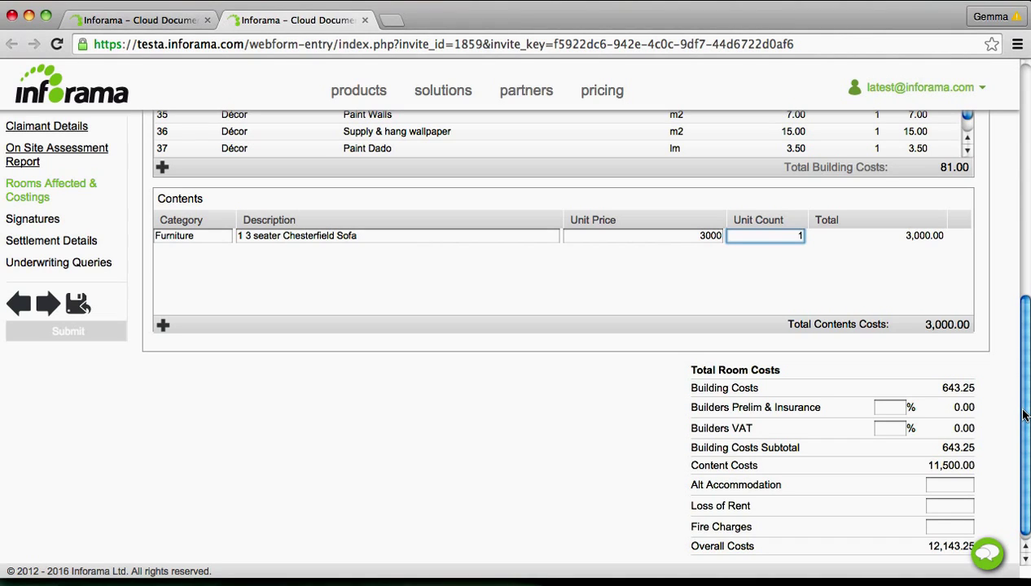
{"action": "left_click", "coordinate": [894, 407]}
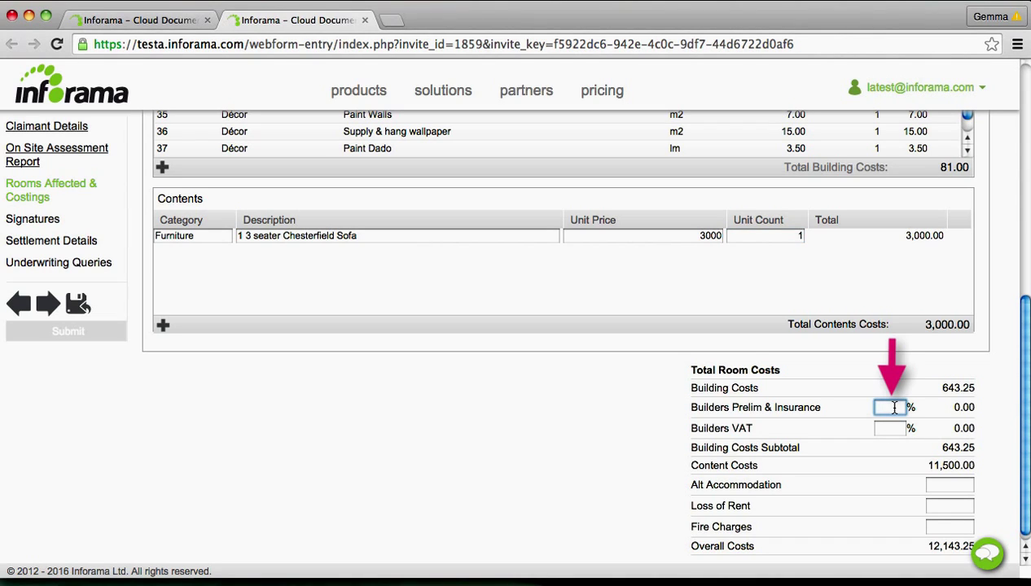
{"action": "type", "text": "13."}
{"action": "type", "text": "5"}
{"action": "key", "text": "Tab"}
{"action": "type", "text": "23"}
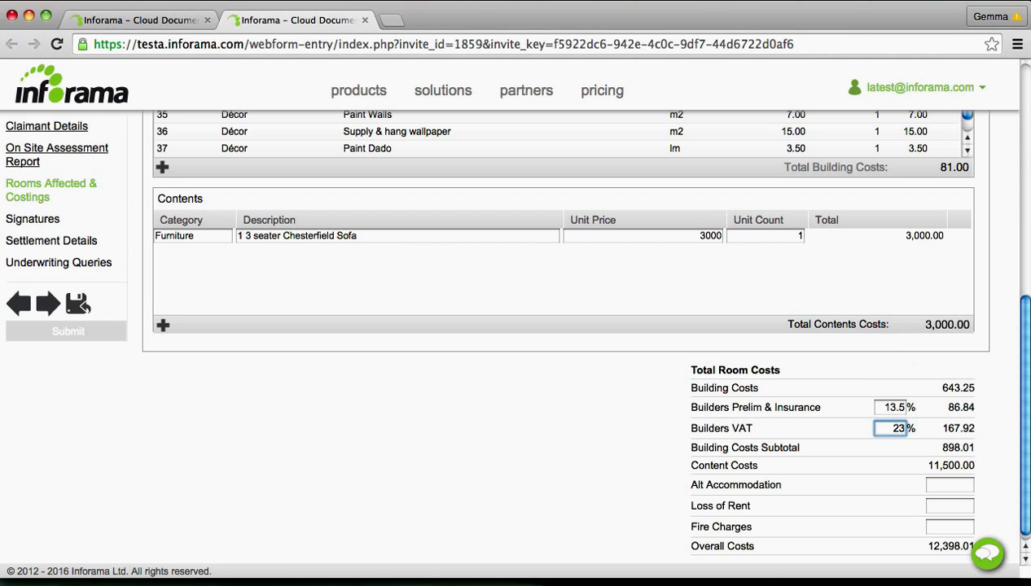
{"action": "key", "text": "Tab"}
{"action": "type", "text": "2,0"}
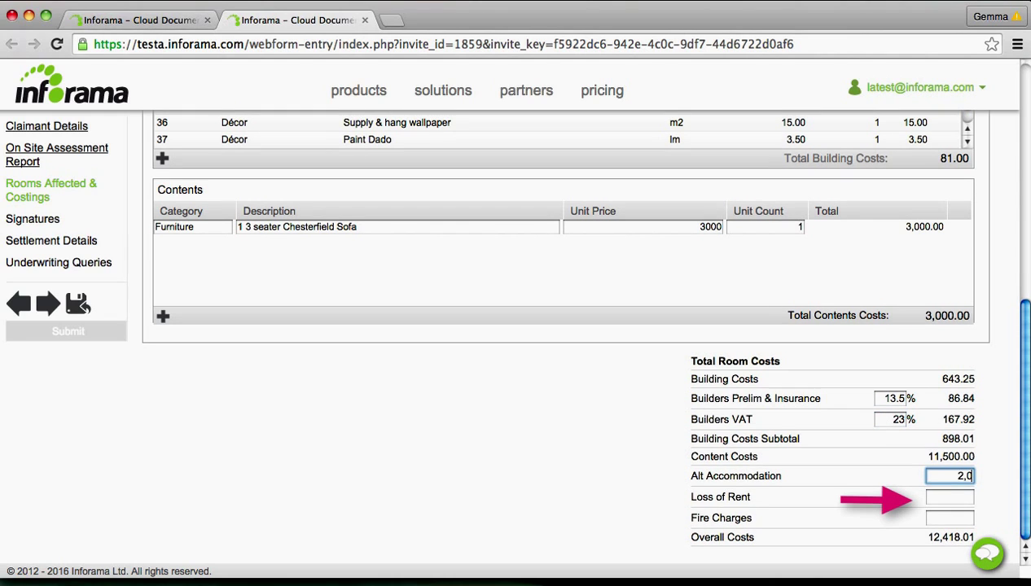
{"action": "type", "text": "00"}
{"action": "left_click", "coordinate": [964, 522]}
{"action": "left_click", "coordinate": [886, 562]}
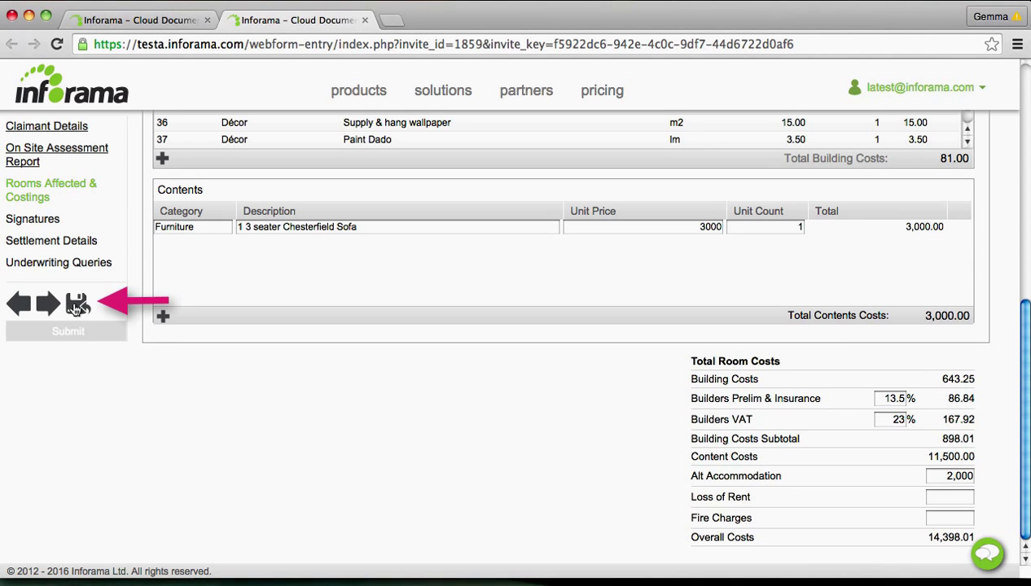
Save the assessment form and close it back to Manage Cases.
{"action": "left_click", "coordinate": [76, 306]}
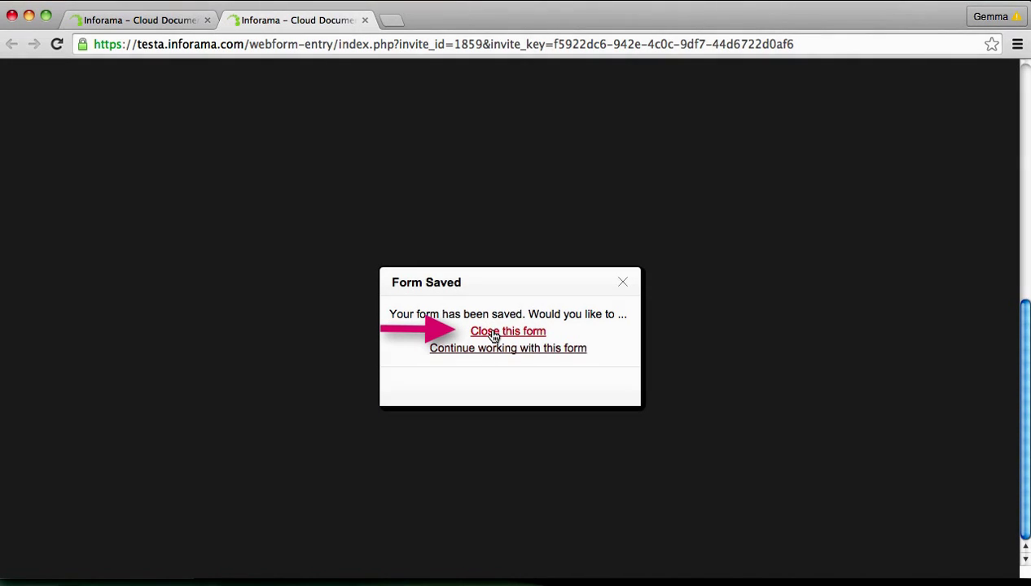
{"action": "left_click", "coordinate": [495, 334]}
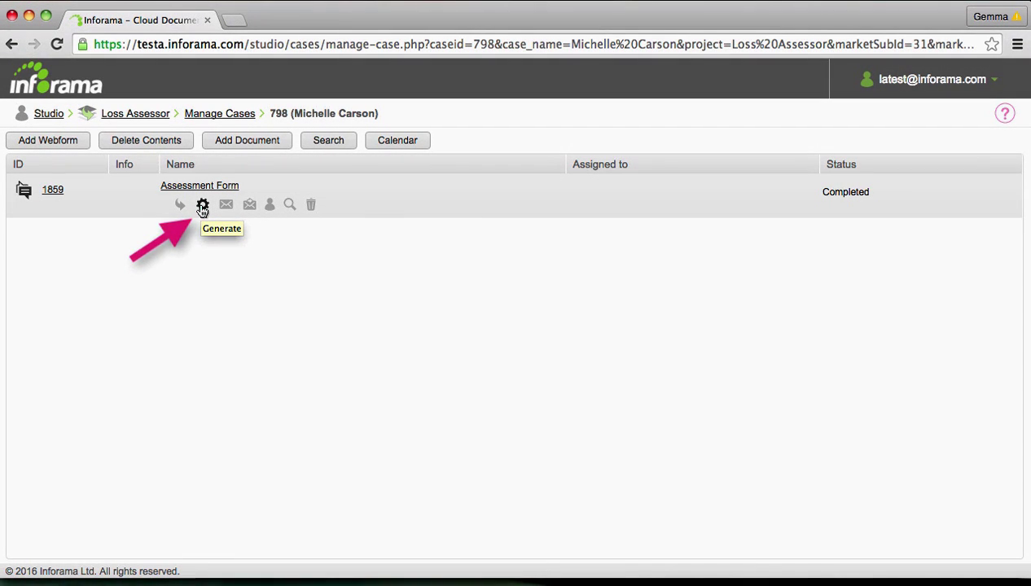
Generate the 'room costs' template and open the downloaded room costs.xlsx.
{"action": "left_click", "coordinate": [202, 206]}
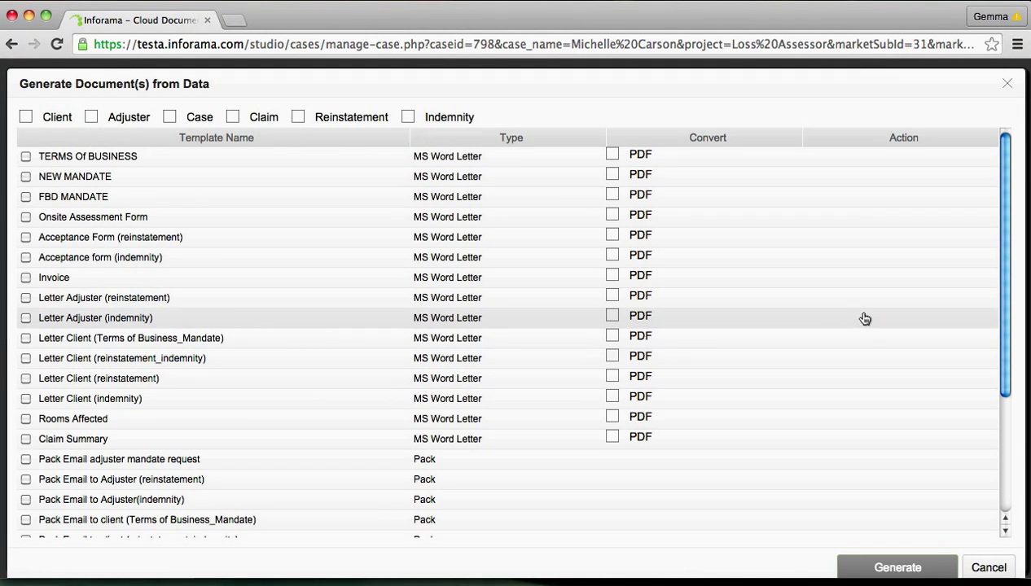
{"action": "scroll", "coordinate": [865, 321], "scroll_direction": "down", "scroll_amount": 5}
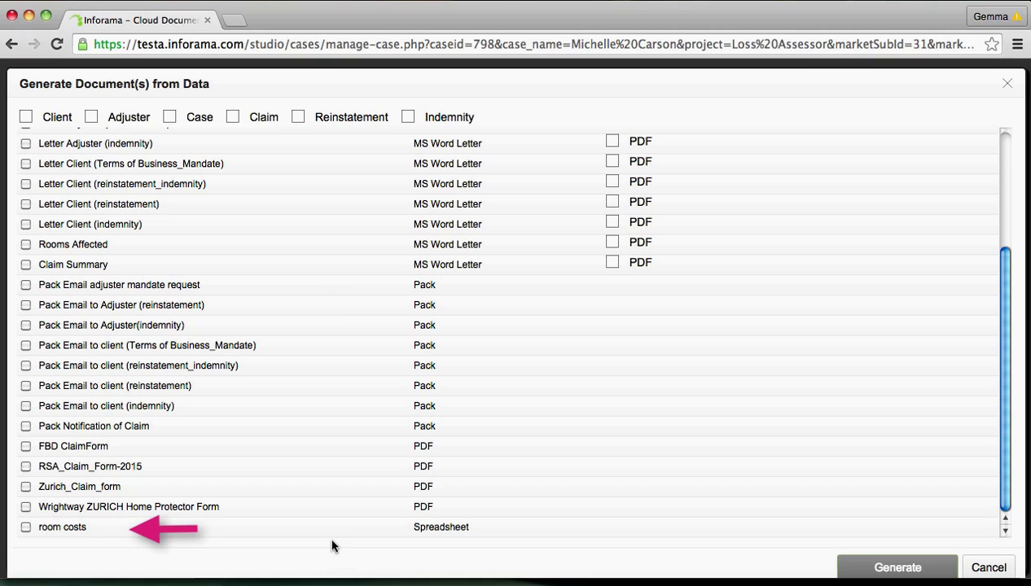
{"action": "left_click", "coordinate": [230, 530]}
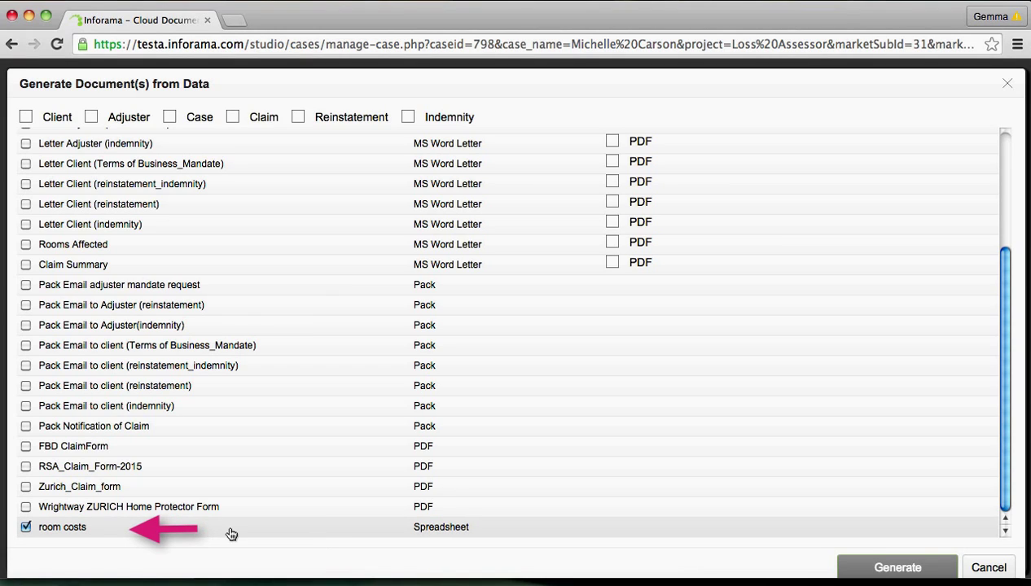
{"action": "left_click", "coordinate": [885, 570]}
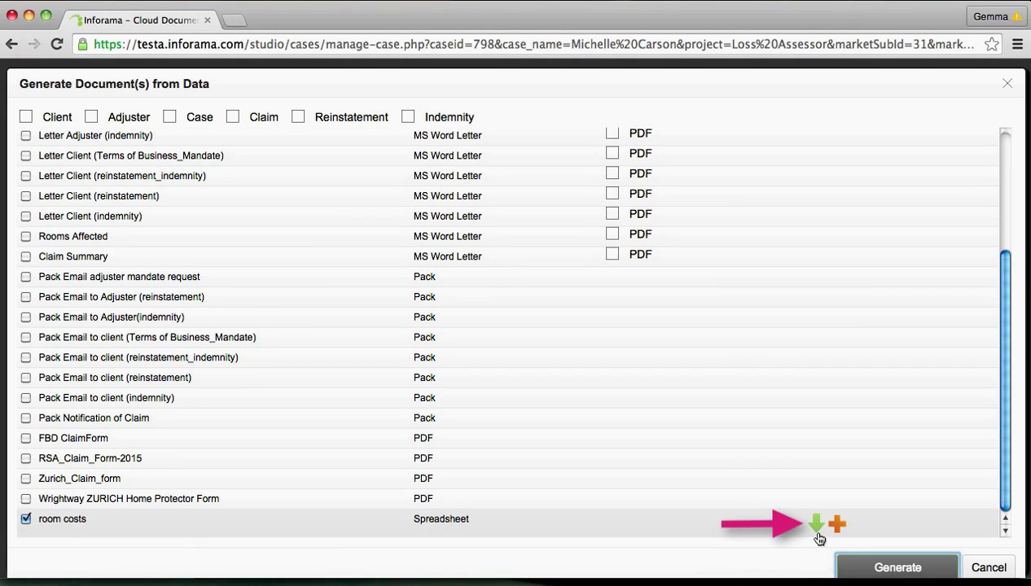
{"action": "left_click", "coordinate": [816, 525]}
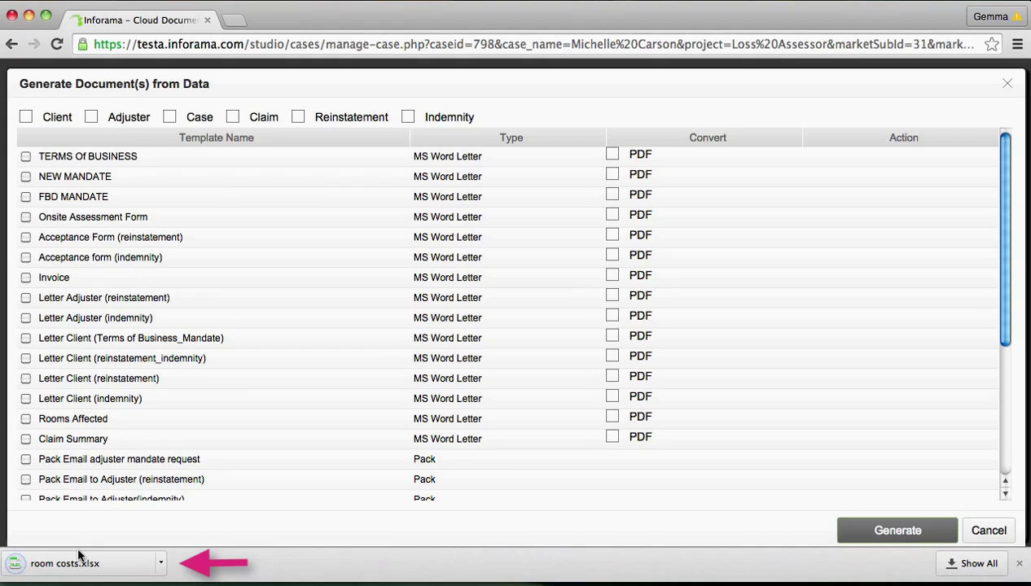
{"action": "left_click", "coordinate": [81, 556]}
{"action": "scroll", "coordinate": [1024, 122], "scroll_direction": "down", "scroll_amount": 5}
Scroll room costs.xlsx past the Kitchen and Sitting Room to the 14,398.00 total claim.
{"action": "scroll", "coordinate": [1025, 123], "scroll_direction": "down", "scroll_amount": 1}
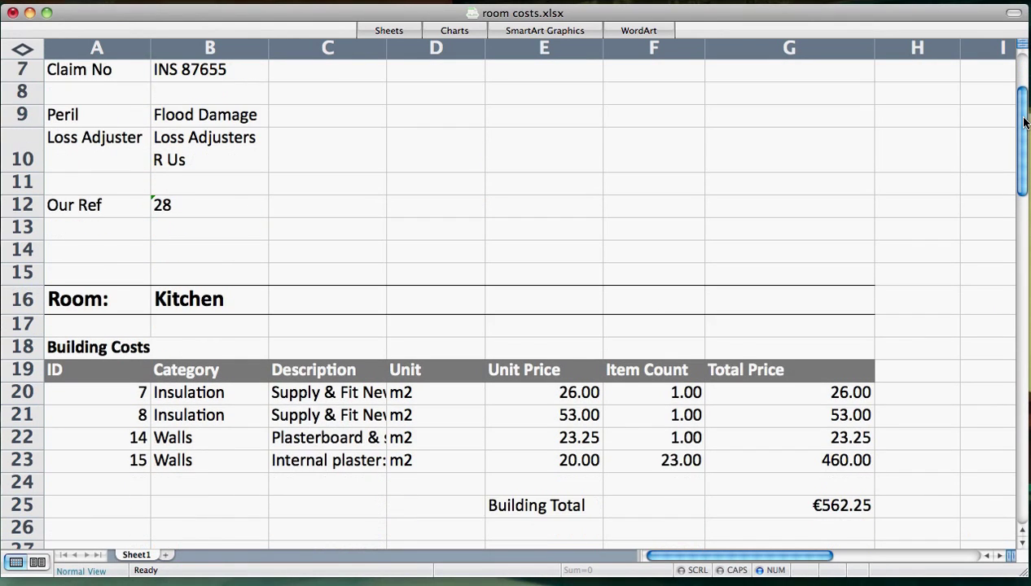
{"action": "scroll", "coordinate": [1025, 122], "scroll_direction": "down", "scroll_amount": 3}
{"action": "scroll", "coordinate": [1025, 122], "scroll_direction": "down", "scroll_amount": 3}
{"action": "scroll", "coordinate": [1024, 122], "scroll_direction": "down", "scroll_amount": 3}
{"action": "scroll", "coordinate": [1024, 122], "scroll_direction": "down", "scroll_amount": 2}
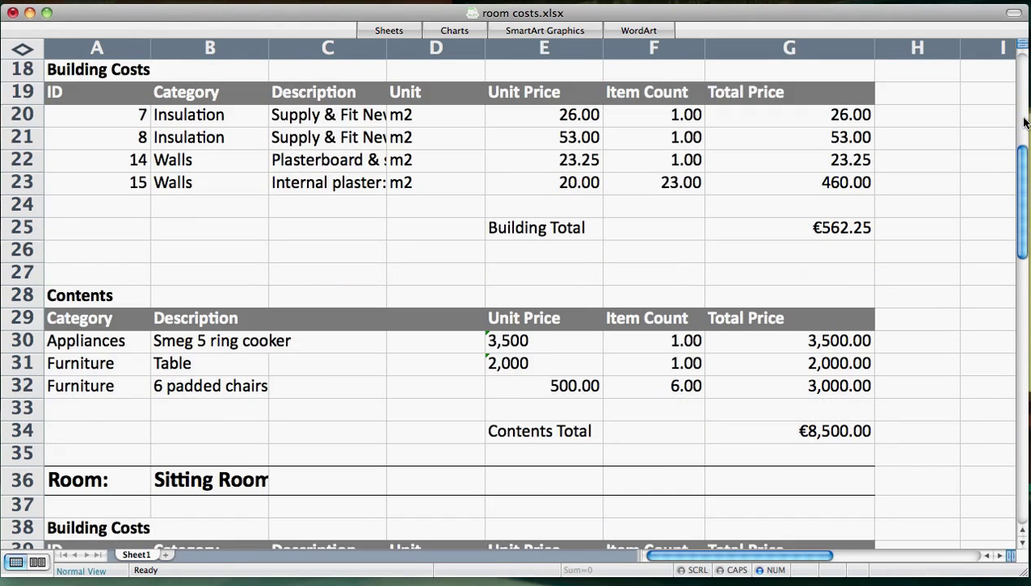
{"action": "scroll", "coordinate": [1024, 122], "scroll_direction": "down", "scroll_amount": 3}
{"action": "scroll", "coordinate": [1024, 122], "scroll_direction": "down", "scroll_amount": 2}
{"action": "scroll", "coordinate": [1024, 122], "scroll_direction": "down", "scroll_amount": 3}
{"action": "scroll", "coordinate": [1025, 122], "scroll_direction": "down", "scroll_amount": 2}
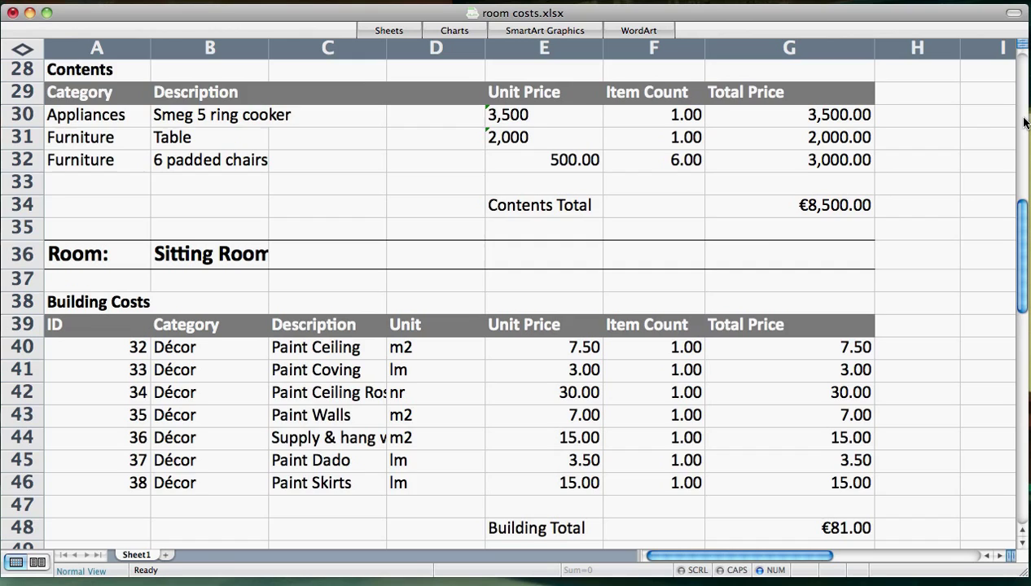
{"action": "scroll", "coordinate": [1025, 122], "scroll_direction": "down", "scroll_amount": 3}
{"action": "scroll", "coordinate": [1024, 122], "scroll_direction": "down", "scroll_amount": 3}
{"action": "scroll", "coordinate": [1024, 122], "scroll_direction": "down", "scroll_amount": 2}
{"action": "scroll", "coordinate": [1024, 122], "scroll_direction": "down", "scroll_amount": 1}
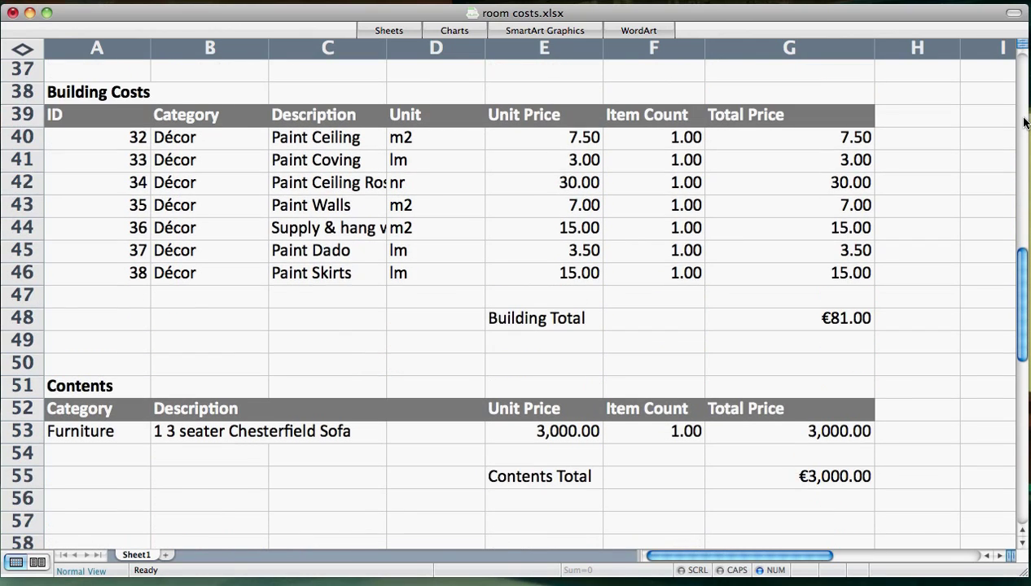
{"action": "scroll", "coordinate": [1024, 122], "scroll_direction": "down", "scroll_amount": 3}
{"action": "scroll", "coordinate": [1025, 122], "scroll_direction": "down", "scroll_amount": 2}
{"action": "scroll", "coordinate": [1024, 122], "scroll_direction": "down", "scroll_amount": 2}
{"action": "scroll", "coordinate": [1024, 122], "scroll_direction": "down", "scroll_amount": 2}
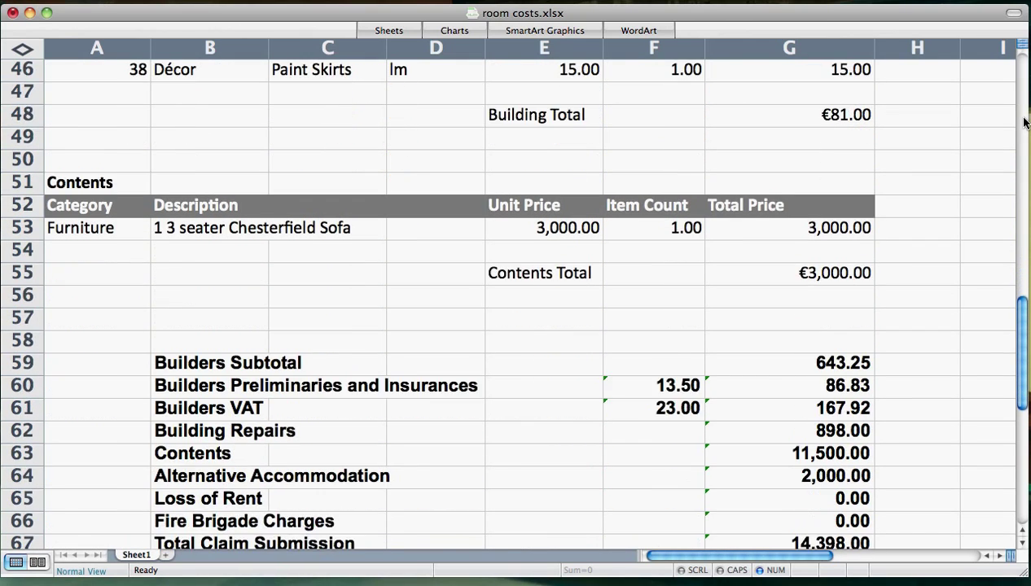
{"action": "scroll", "coordinate": [1024, 123], "scroll_direction": "down", "scroll_amount": 3}
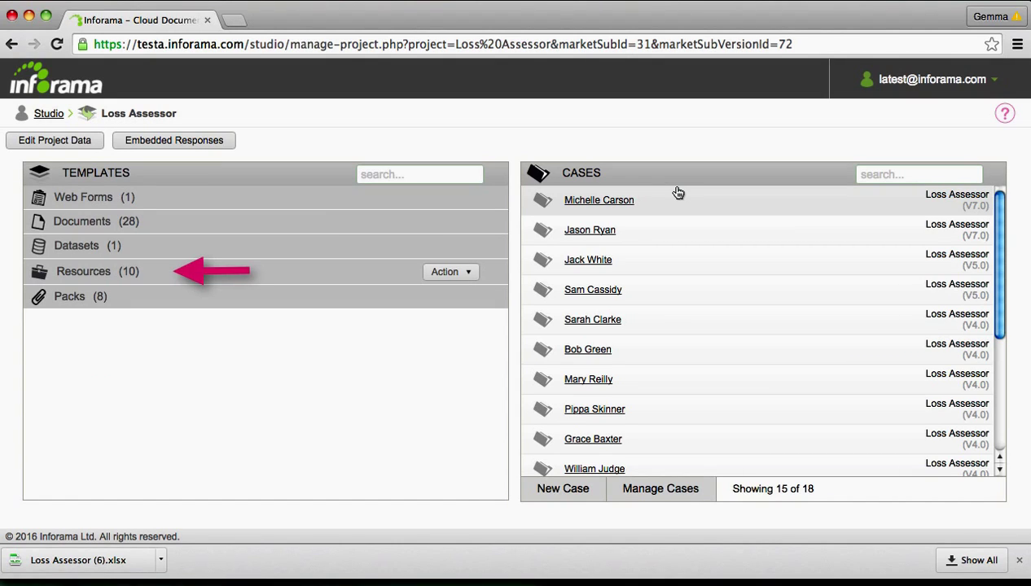
Open the 'pricing' list from the project's Resources to view its empty columns.
{"action": "left_click", "coordinate": [96, 278]}
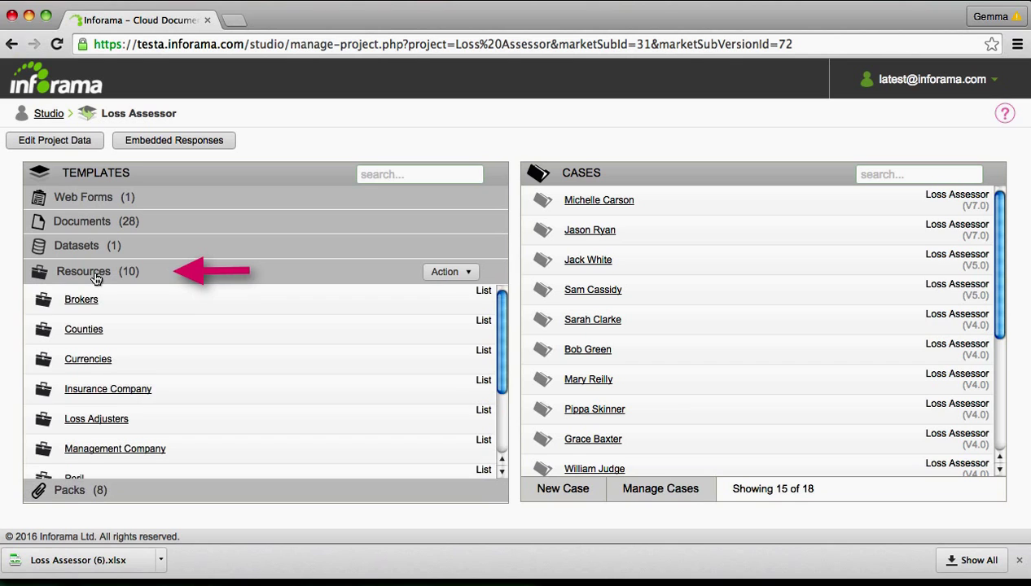
{"action": "scroll", "coordinate": [309, 415], "scroll_direction": "down", "scroll_amount": 3}
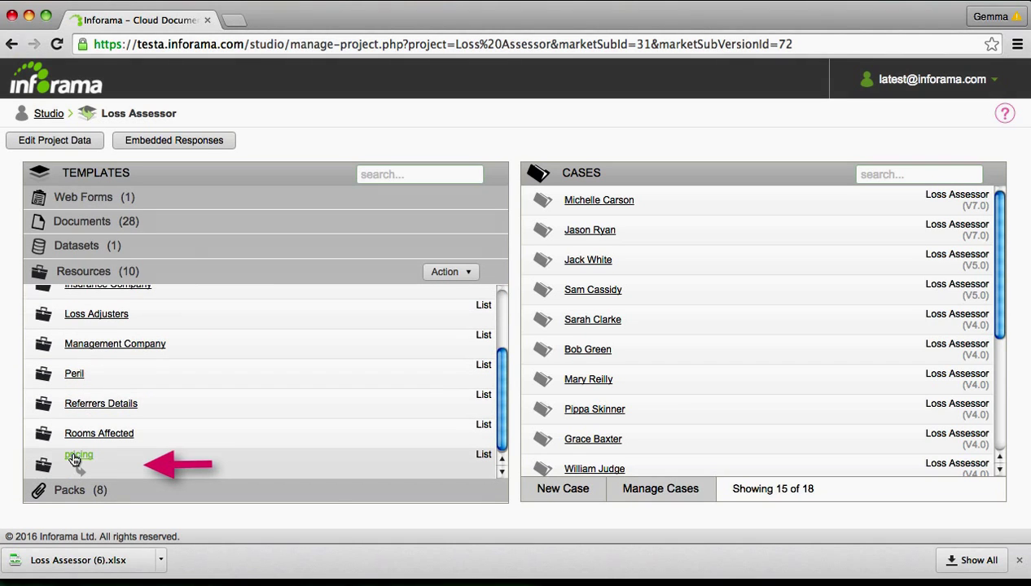
{"action": "left_click", "coordinate": [73, 456]}
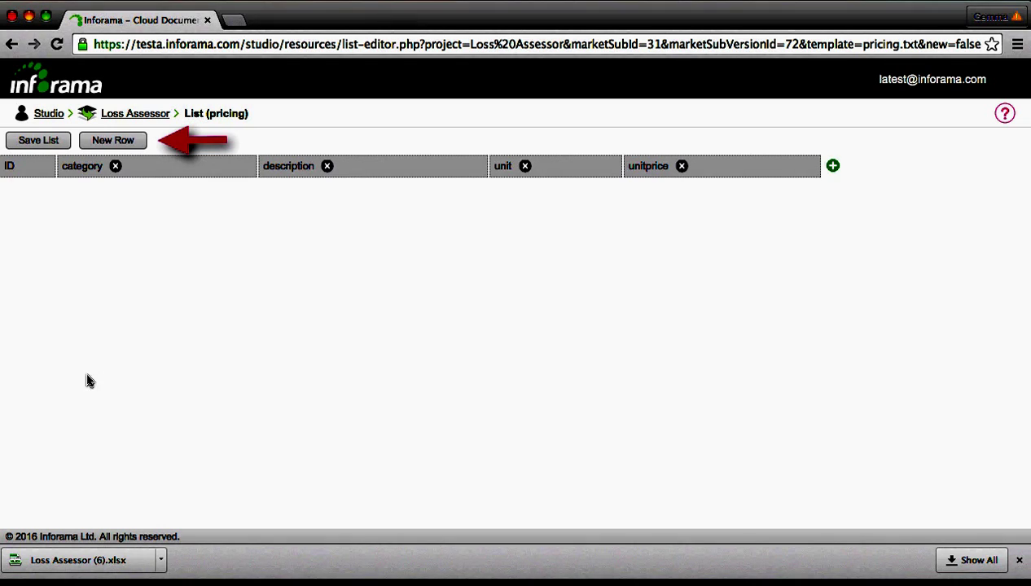
Add a first row with ID 1 to the pricing list and save it.
{"action": "left_click", "coordinate": [86, 146]}
{"action": "left_click", "coordinate": [80, 200]}
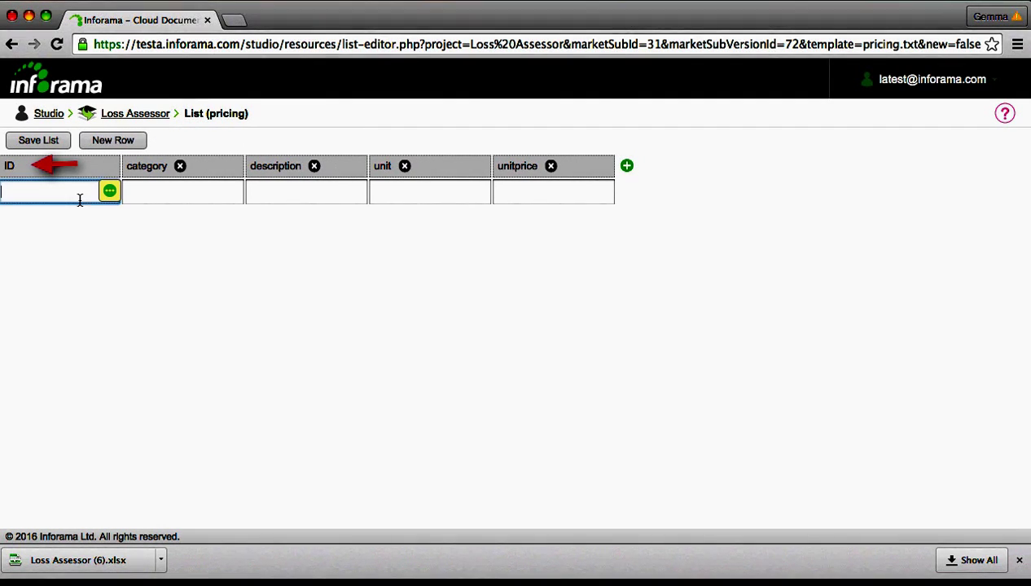
{"action": "type", "text": "1"}
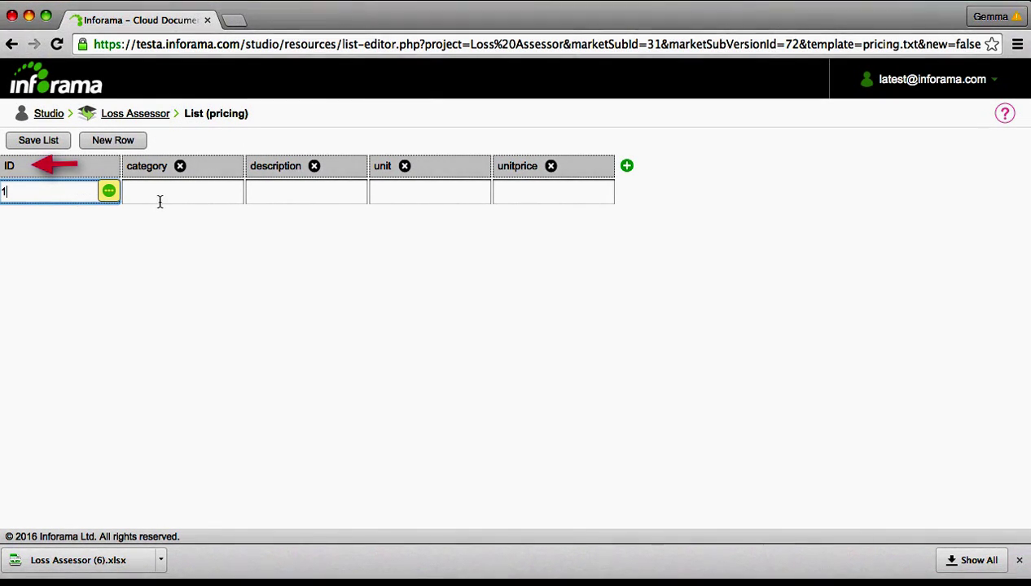
{"action": "left_click", "coordinate": [26, 148]}
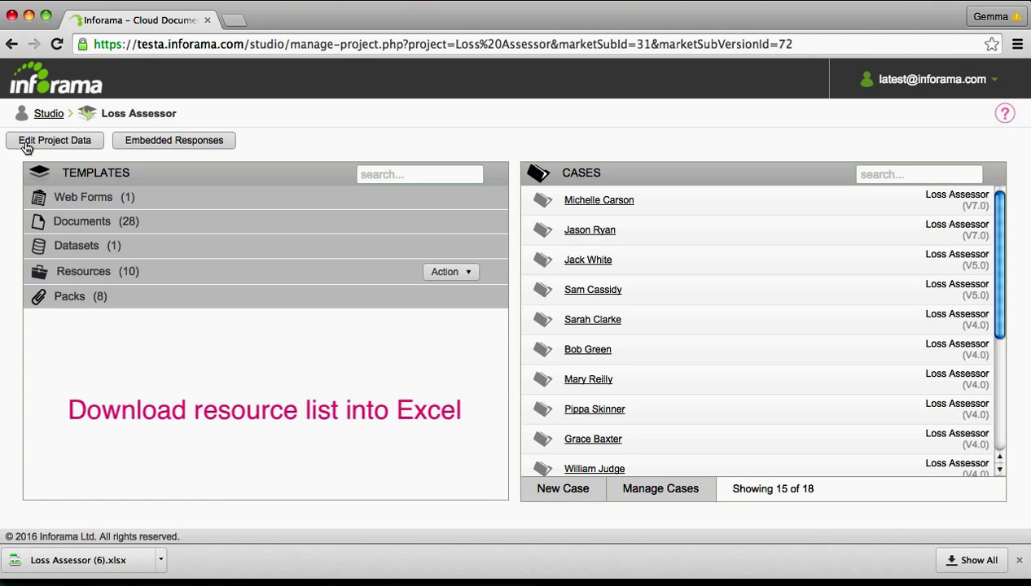
Download the pricing list as a spreadsheet via Action > Download Lists.
{"action": "left_click", "coordinate": [465, 273]}
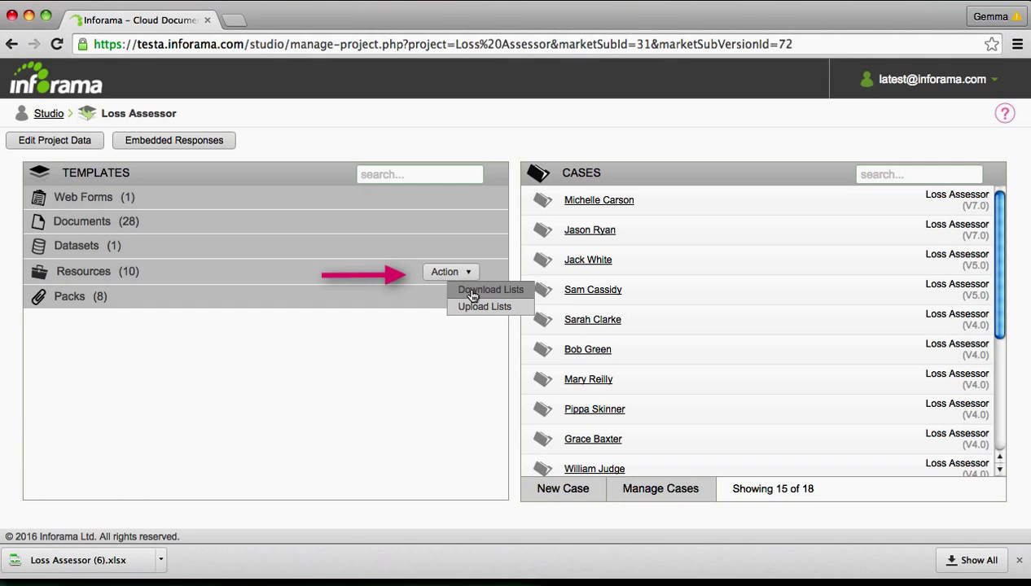
{"action": "left_click", "coordinate": [469, 291]}
{"action": "left_click", "coordinate": [567, 359]}
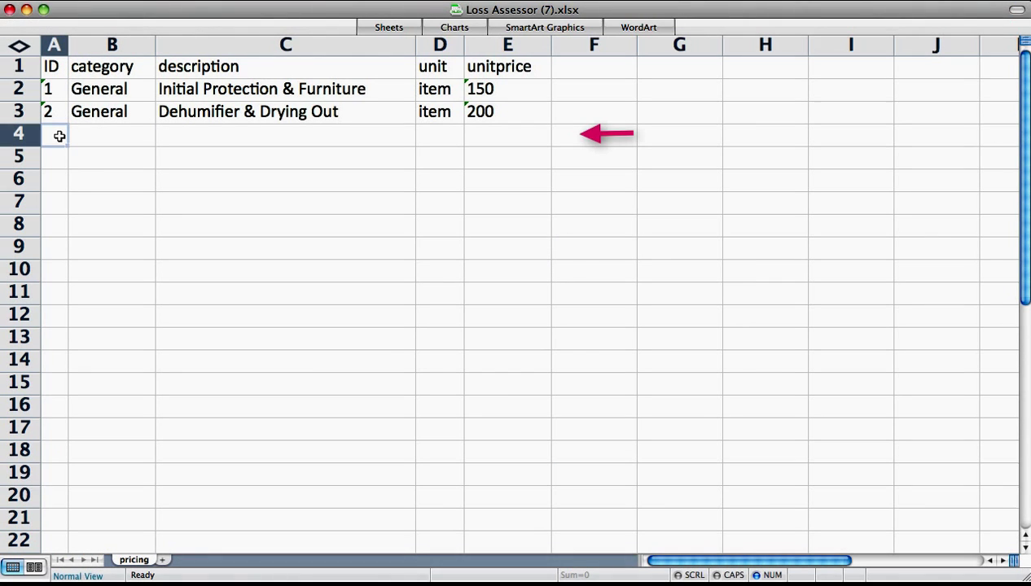
Enter ID 3 in the pricing sheet and save the workbook as Loss Assessor.xlsx.
{"action": "type", "text": "3"}
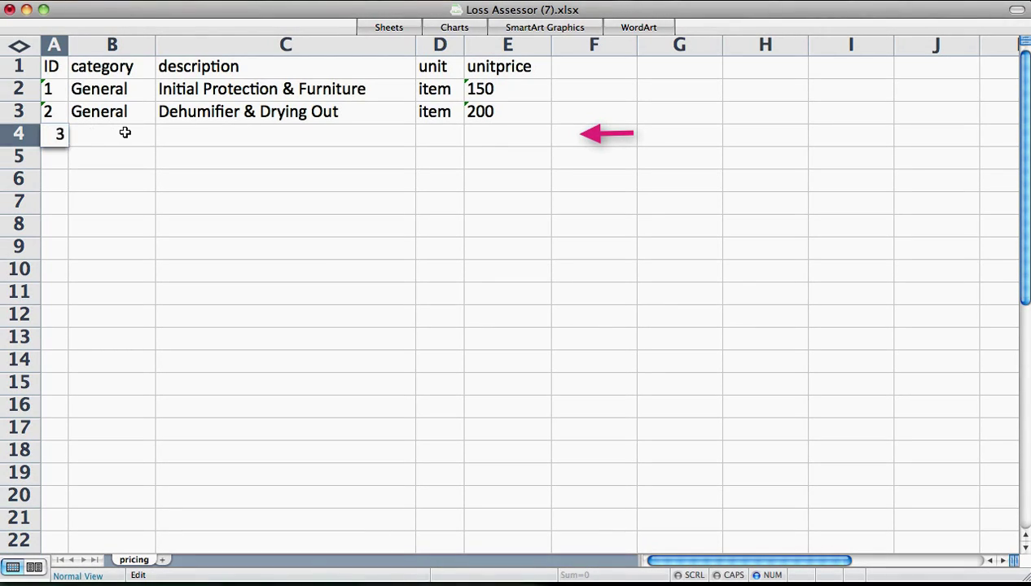
{"action": "left_click", "coordinate": [124, 133]}
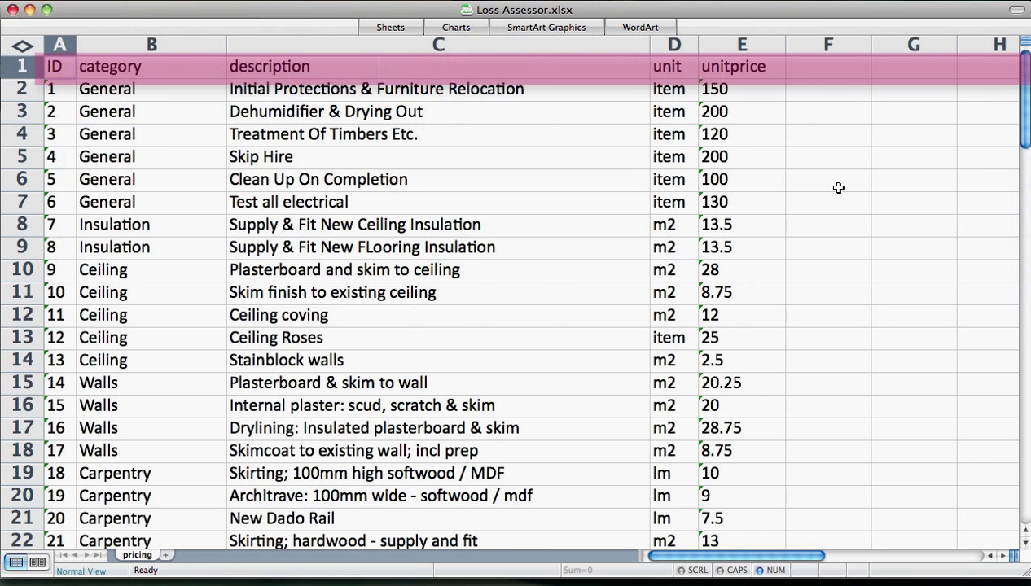
{"action": "key", "text": "super+shift+s"}
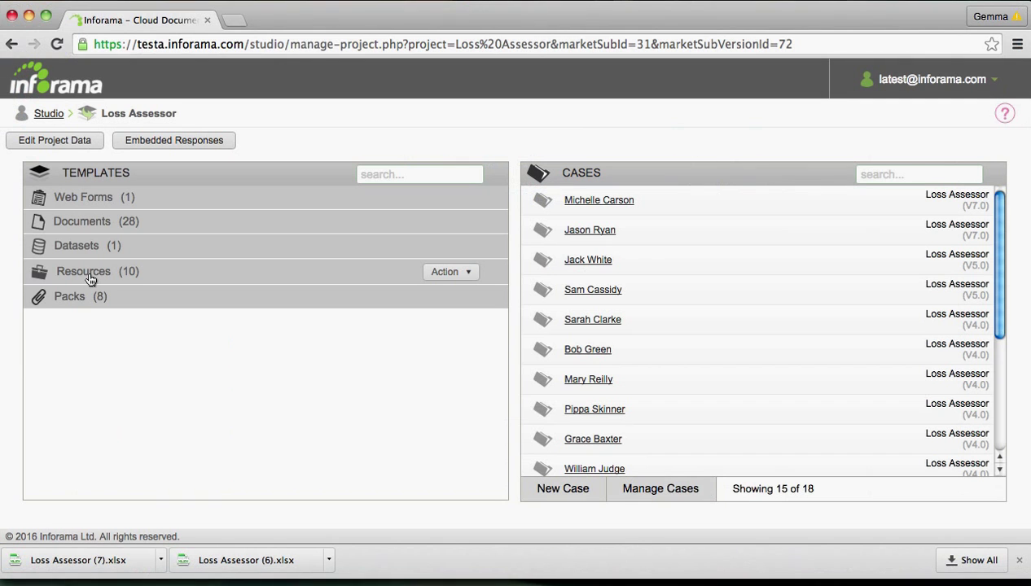
Upload Loss Assessor.xlsx into the project's resource lists via Action > Upload Lists.
{"action": "left_click", "coordinate": [470, 274]}
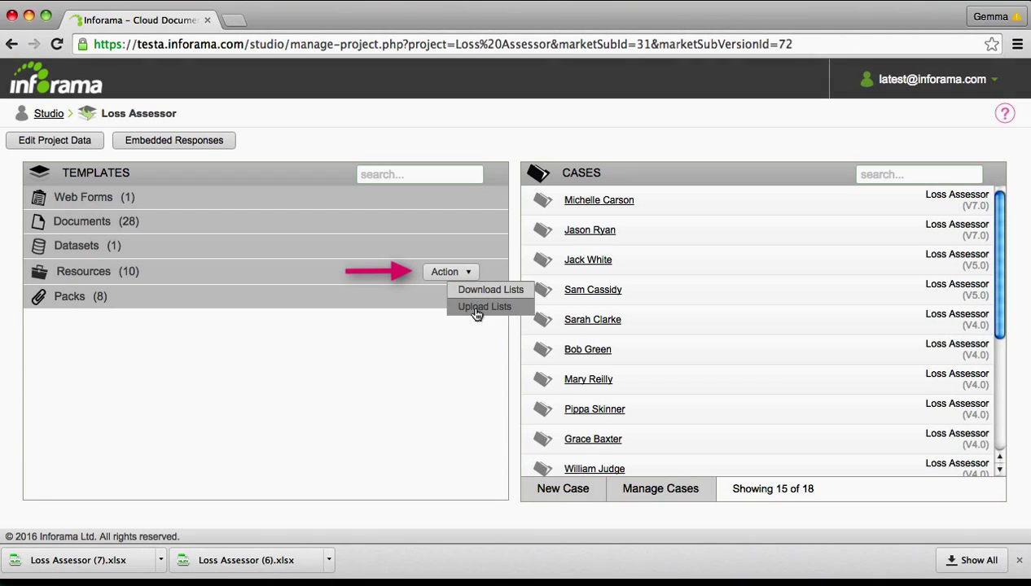
{"action": "left_click", "coordinate": [476, 308]}
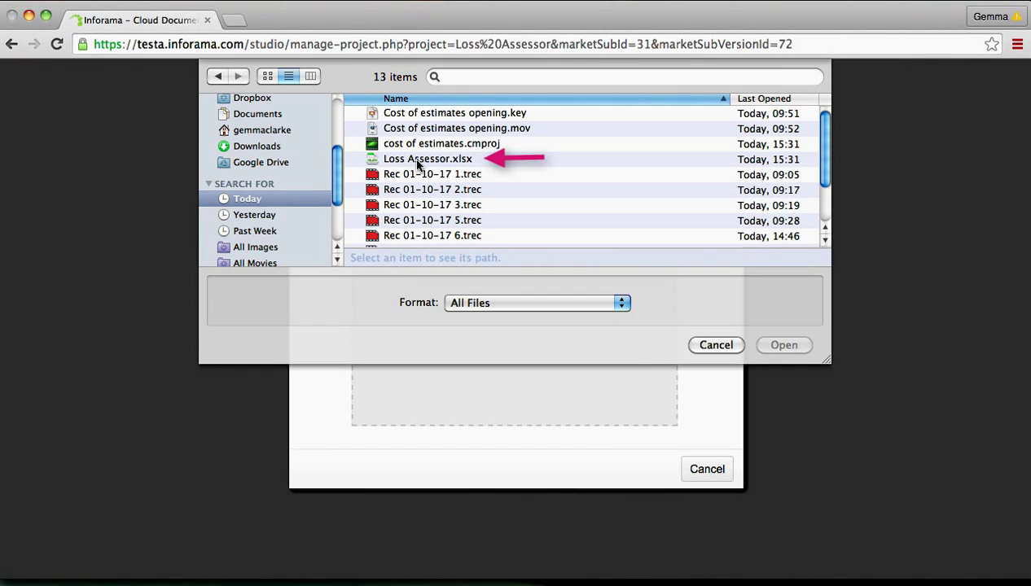
{"action": "double_click", "coordinate": [415, 161]}
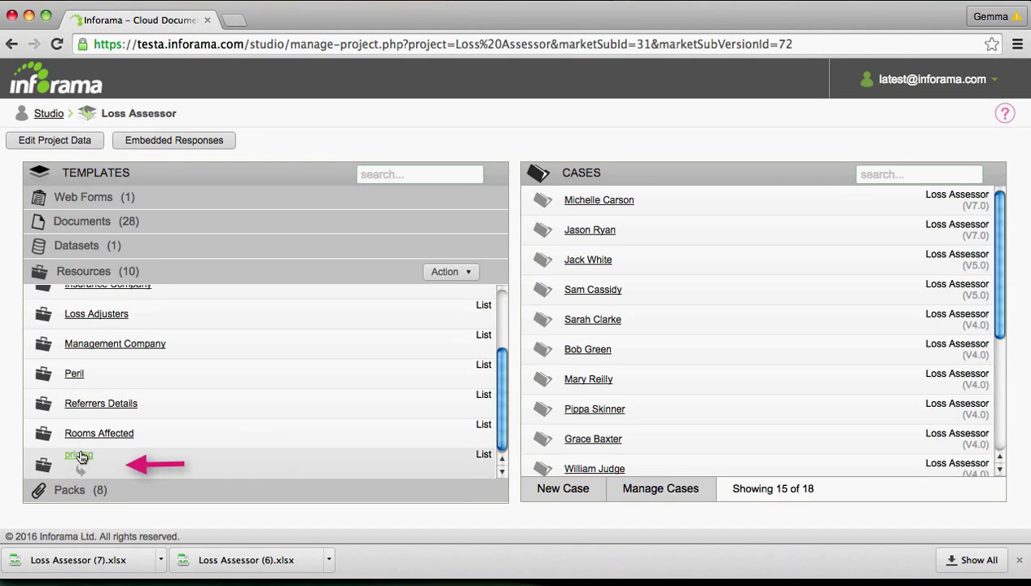
Open the pricing list and scroll down to verify rows through ID 80, Patio Sliding Doors.
{"action": "left_click", "coordinate": [79, 456]}
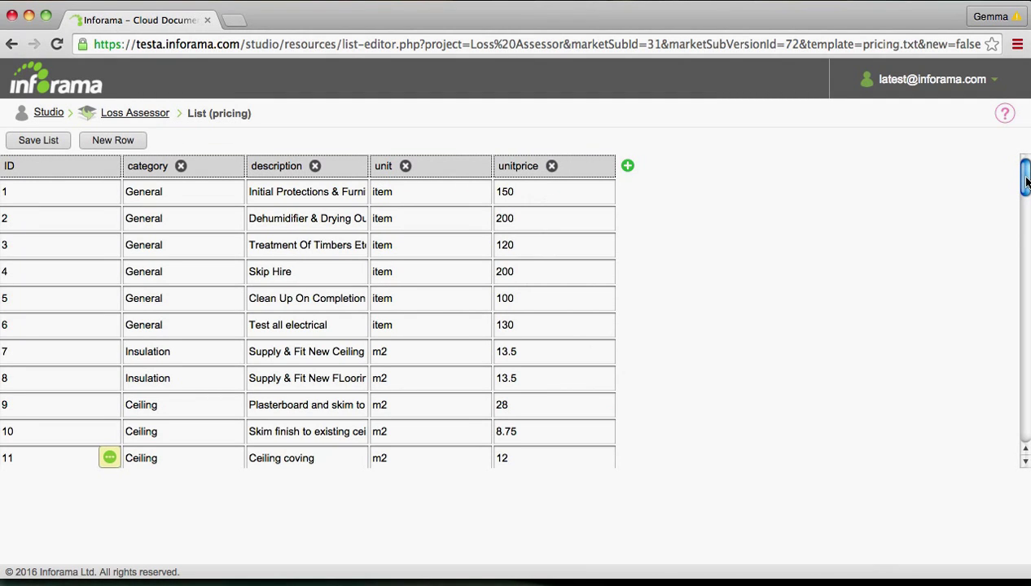
{"action": "left_click_drag", "start_coordinate": [1025, 183], "coordinate": [1025, 417]}
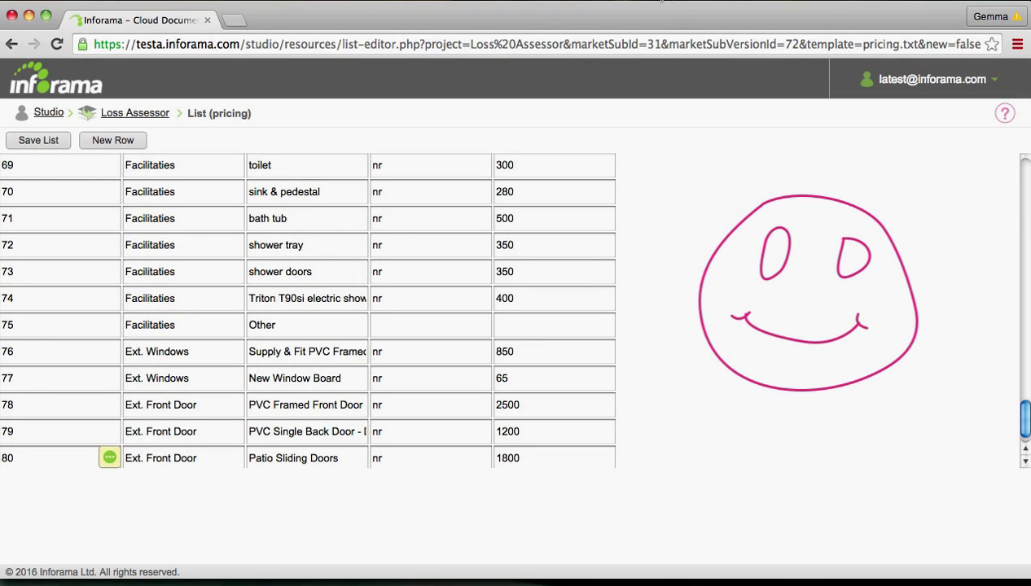